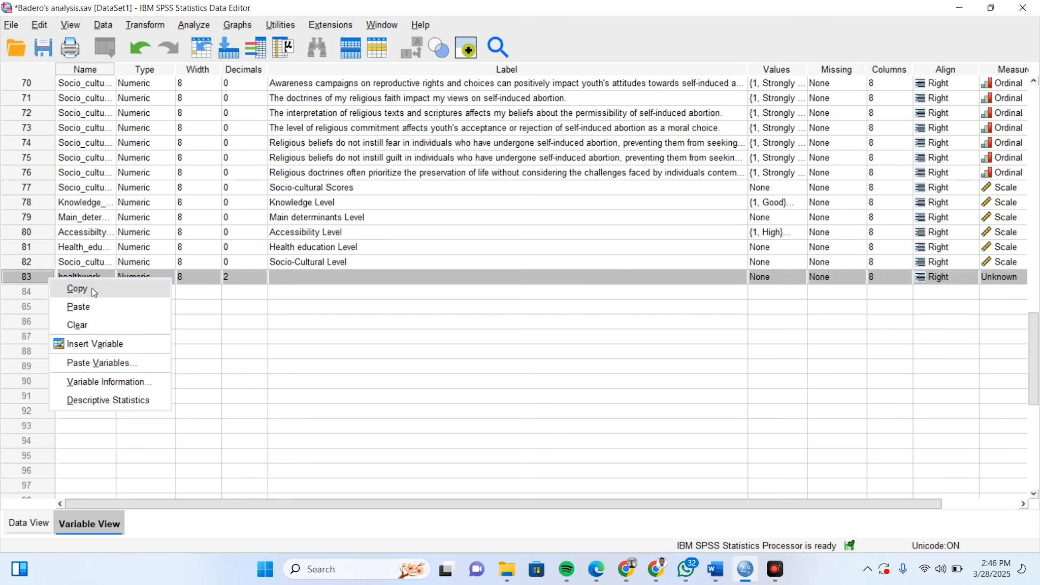
# Paste the copied healthwork variable into rows 84 to 91 as 8 new variables named healthwork, numbered from 1
pyautogui.moveTo(39, 296); pyautogui.dragTo(31, 391)
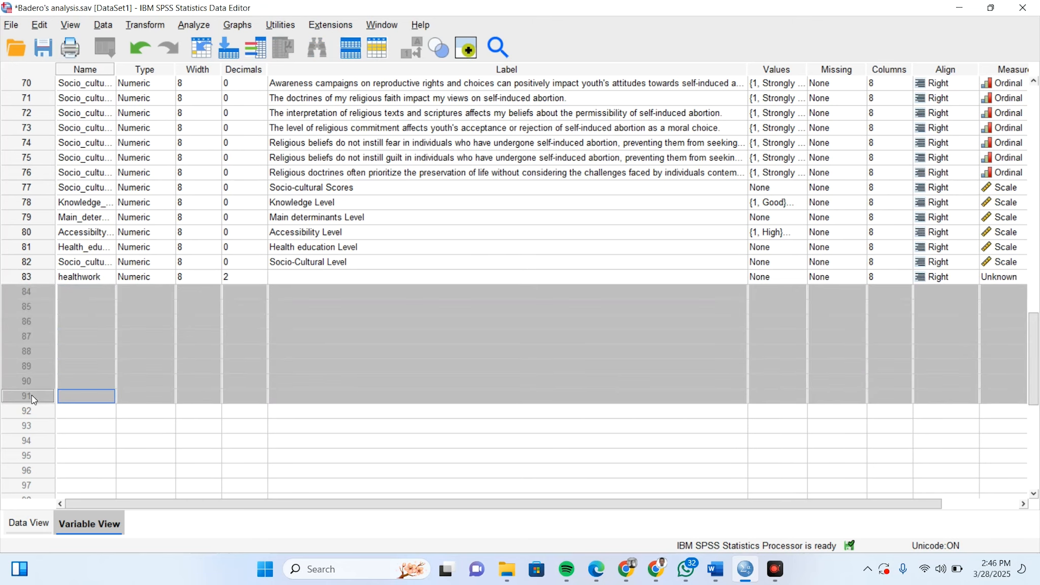
pyautogui.rightClick(31, 395)
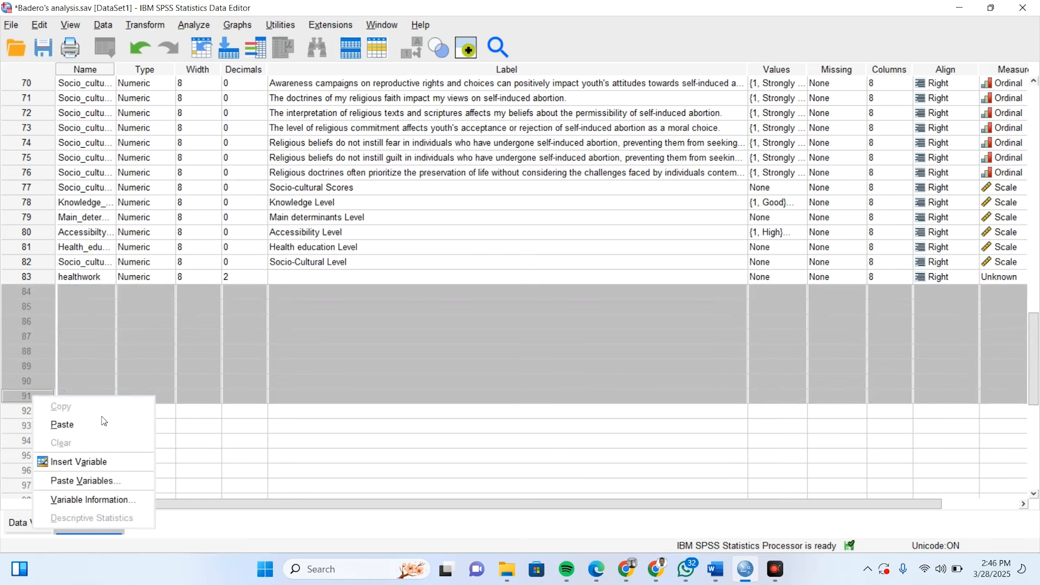
pyautogui.click(87, 481)
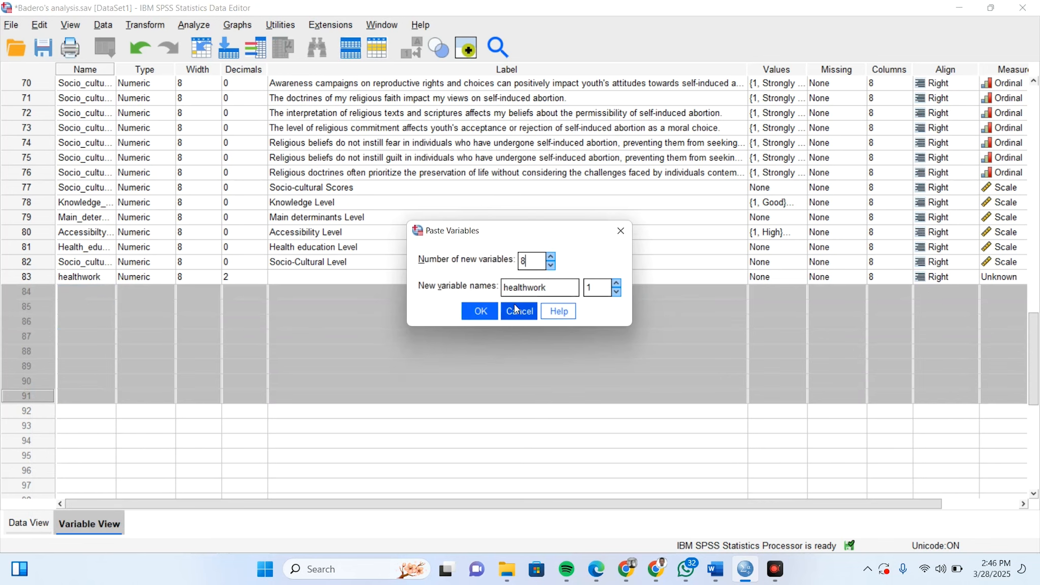
pyautogui.click(489, 312)
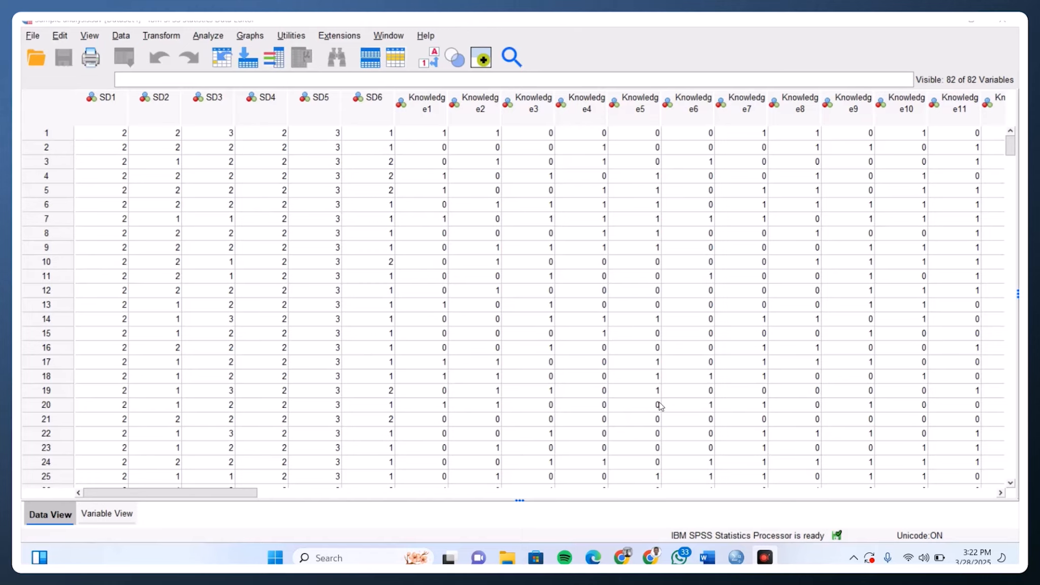
# Switch from the data values to the variable definitions and back, with the Knowledge4 cell of case 18 selected
pyautogui.click(582, 378)
pyautogui.hotkey('ctrl', 't')
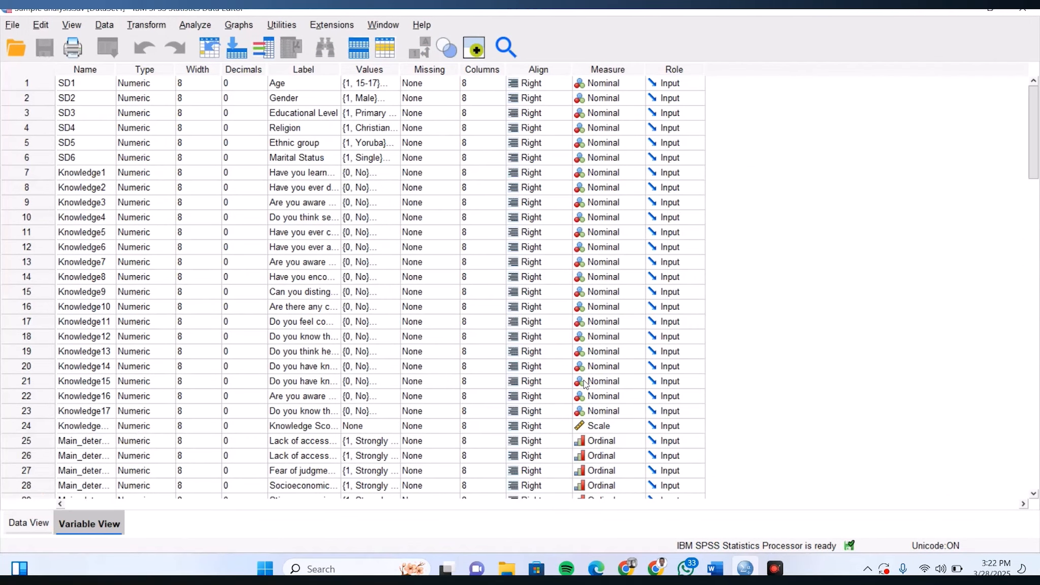
pyautogui.hotkey('ctrl', 't')
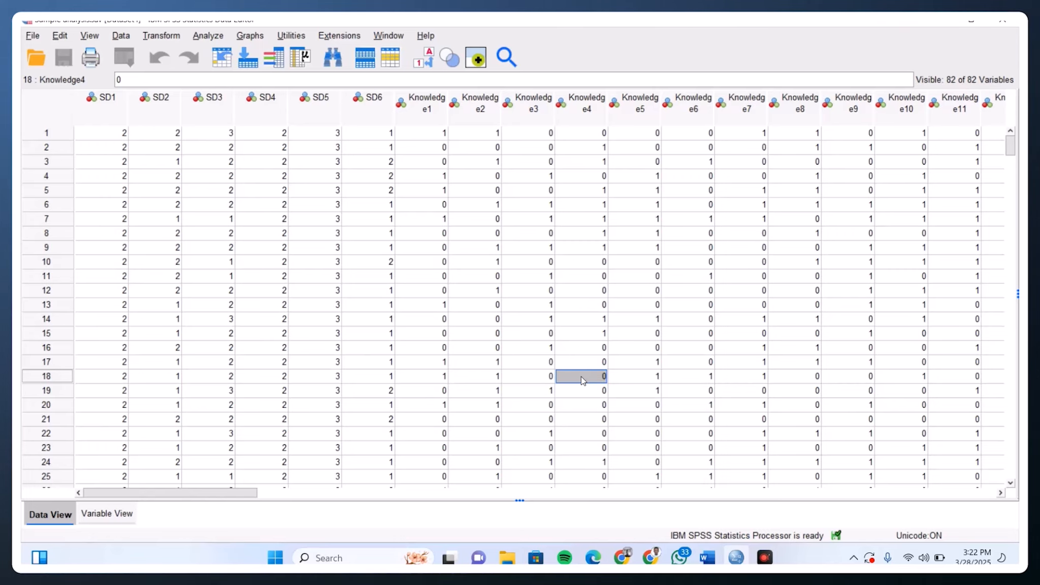
# Create a new empty dataset and open Sample analysis.sav in a new window
pyautogui.hotkey('ctrl', 'n')
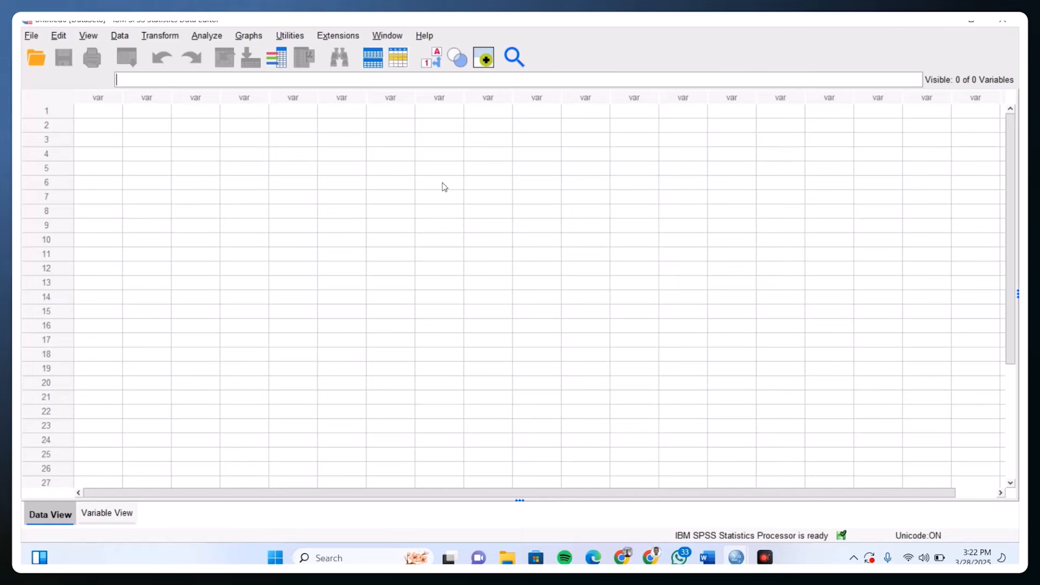
pyautogui.hotkey('ctrl', 'o')
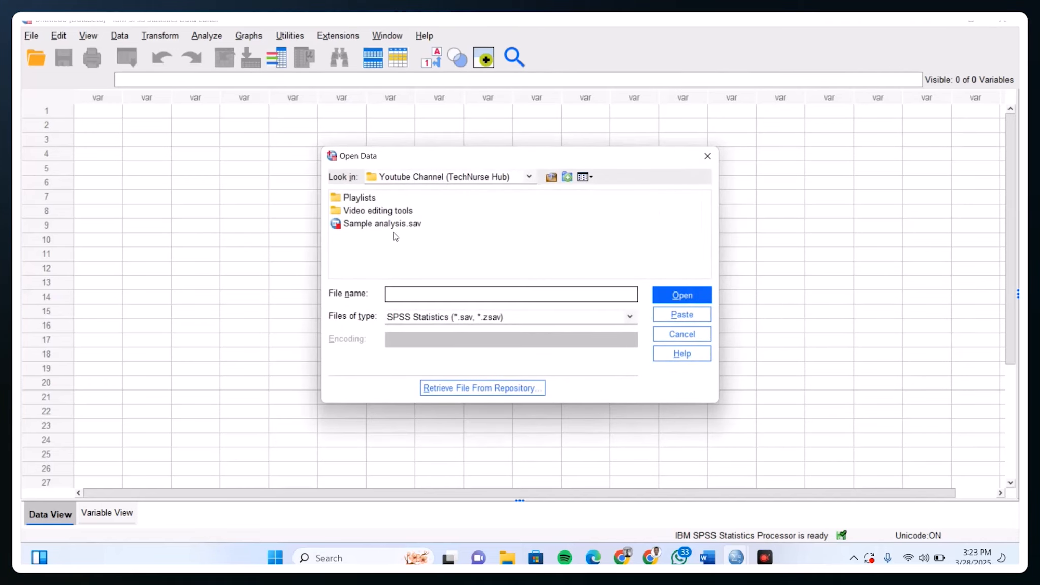
pyautogui.click(391, 224)
pyautogui.click(663, 299)
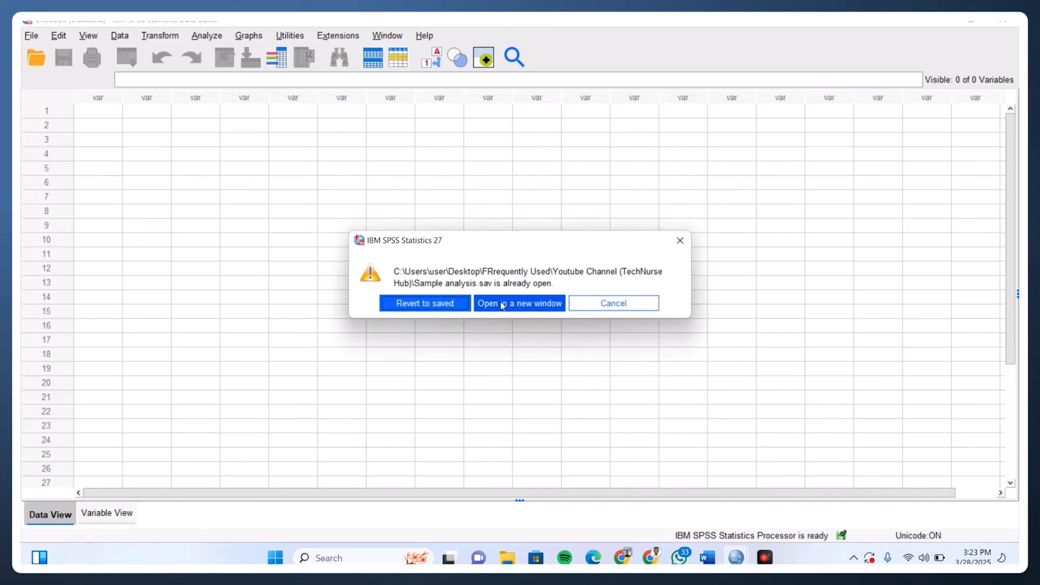
pyautogui.click(502, 303)
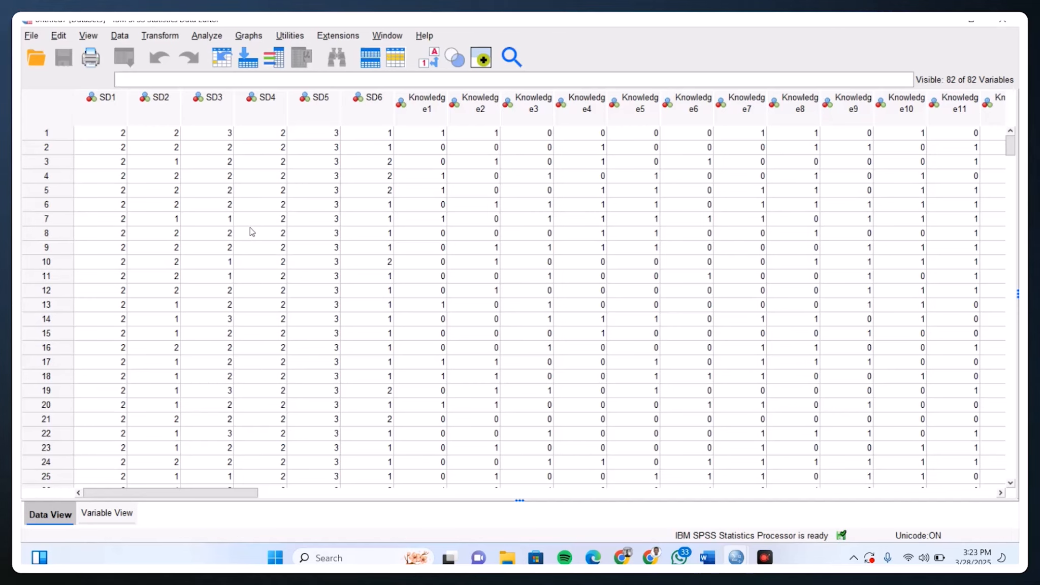
# Try entering 3 as the SD1 value of case 1 and discard the edit
pyautogui.scroll(-10, 250, 223)
pyautogui.scroll(7, 248, 220)
pyautogui.scroll(3, 249, 220)
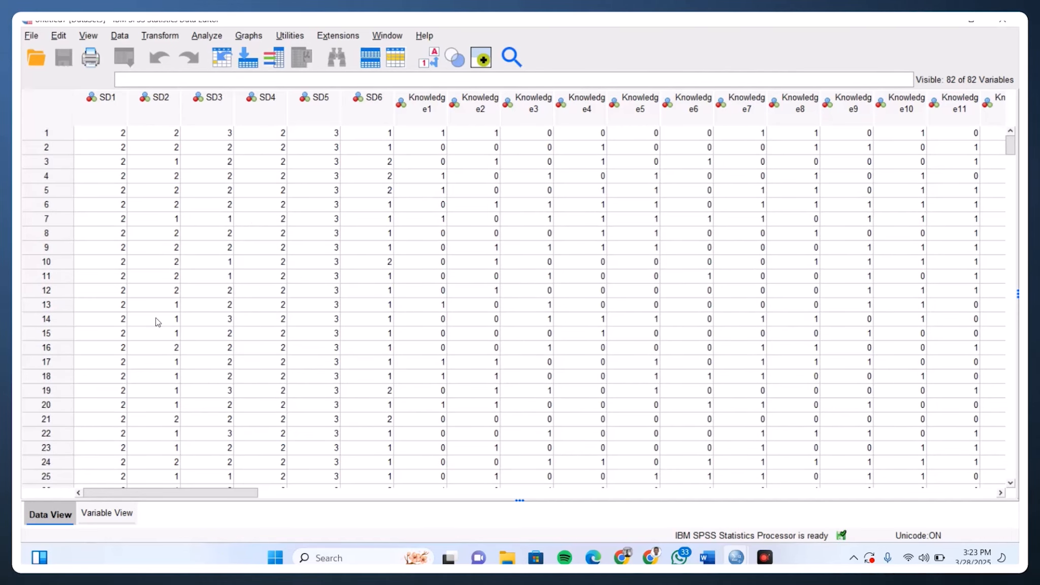
pyautogui.click(95, 134)
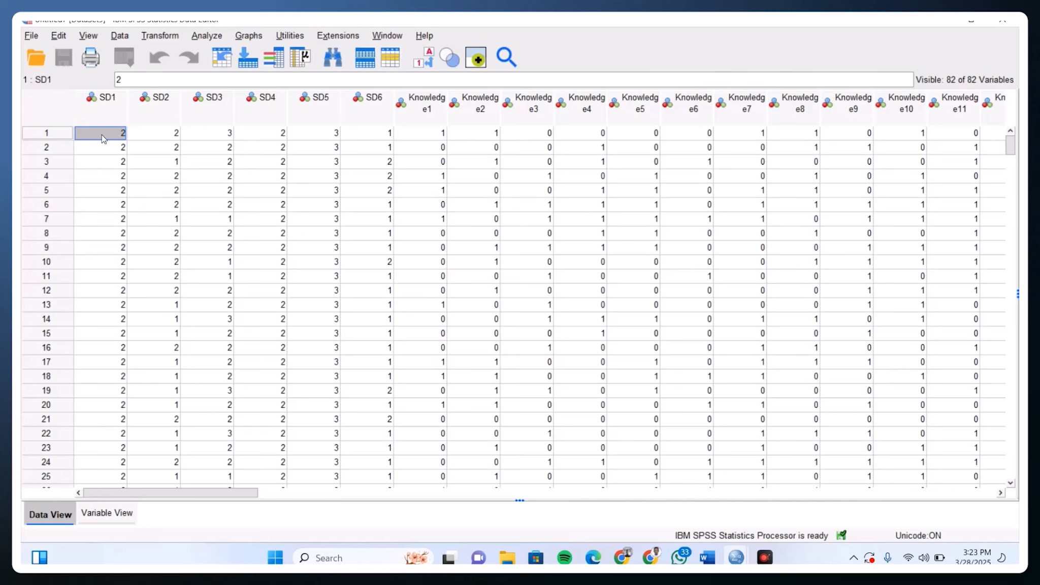
pyautogui.press('BackSpace')
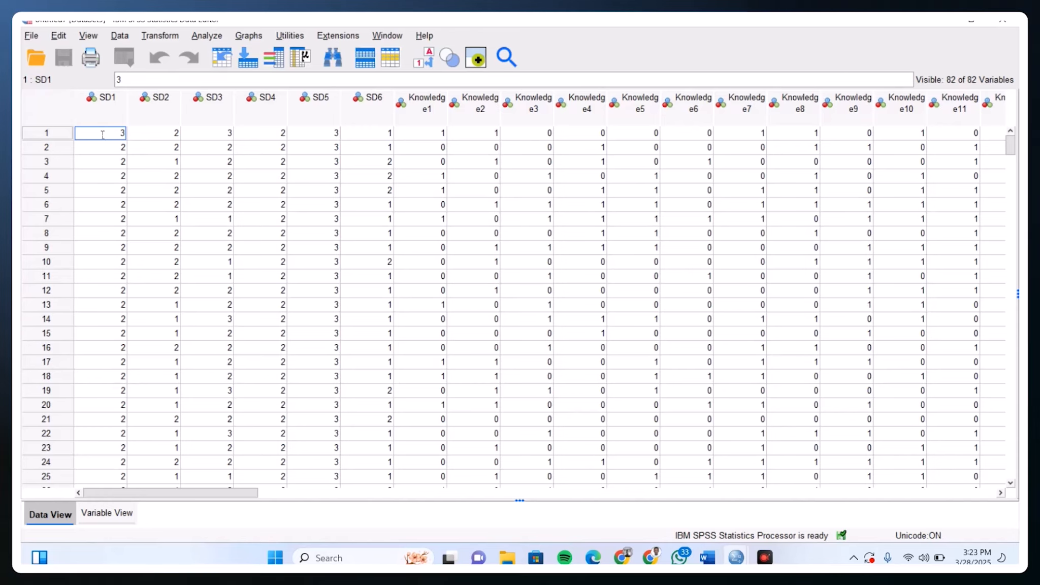
pyautogui.press('Escape')
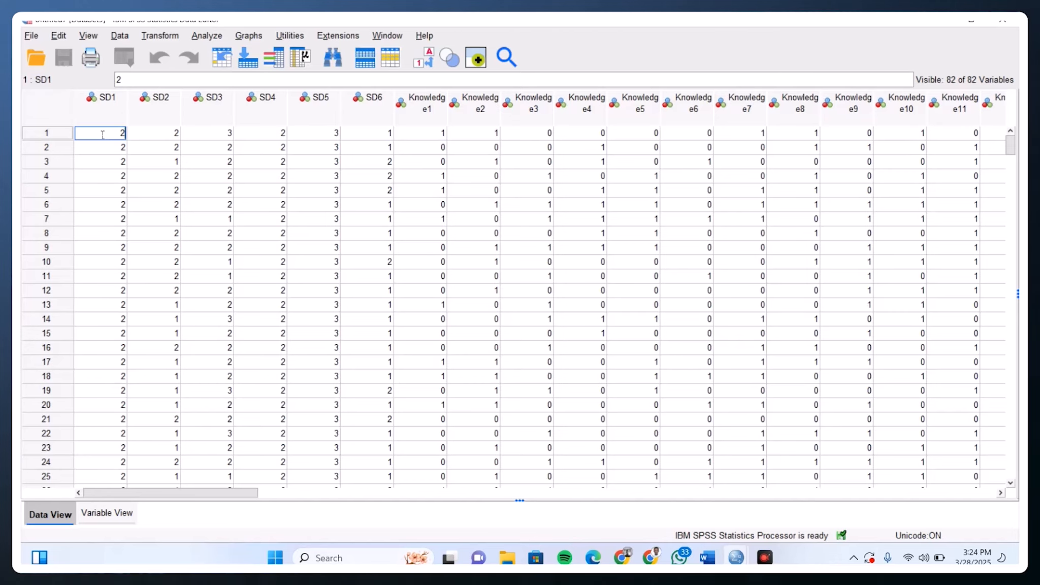
# Move the active cell forward across the variables to Knowledge4 in case 4
pyautogui.press('Tab')
pyautogui.press('Tab')
pyautogui.press('Tab')
pyautogui.press('Tab')
pyautogui.press('Tab')
pyautogui.press('Tab')
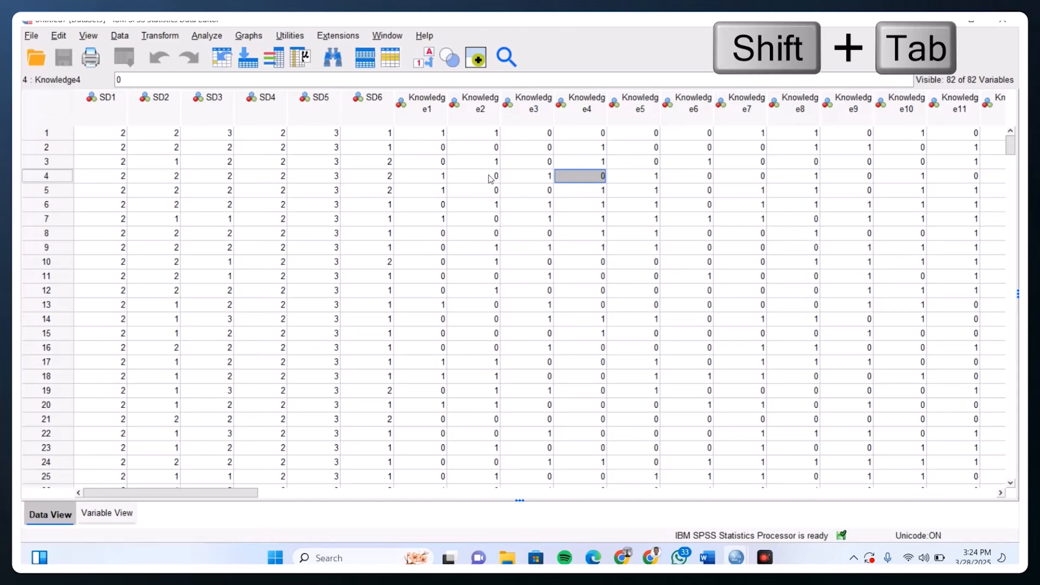
# Move the active cell back along case 4 from Knowledge4 to SD2
pyautogui.hotkey('shift', 'Tab')
pyautogui.hotkey('shift', 'Tab')
pyautogui.hotkey('shift', 'Tab')
pyautogui.hotkey('shift', 'Tab')
pyautogui.hotkey('shift', 'Tab')
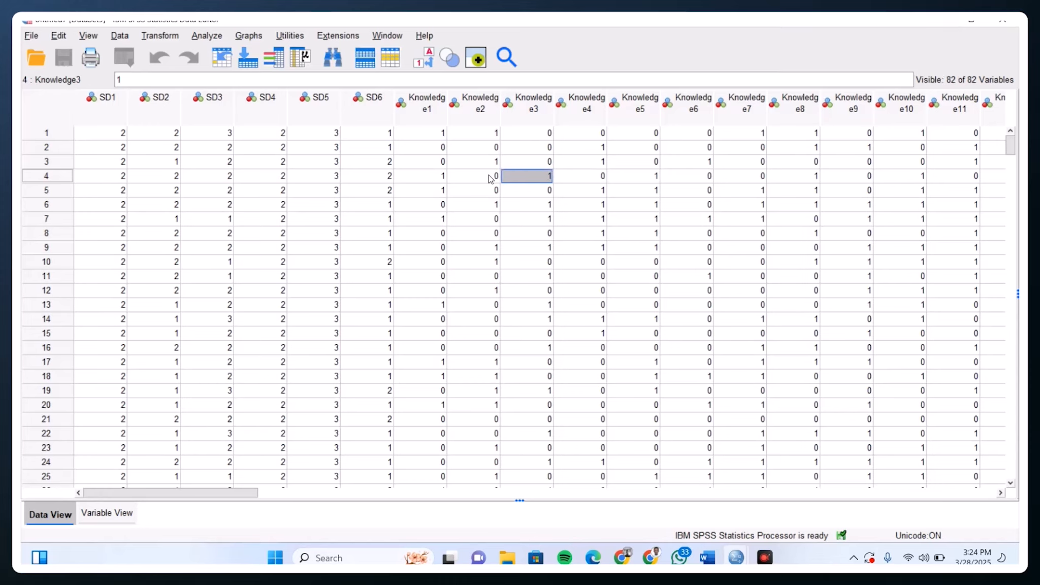
pyautogui.hotkey('shift', 'Tab')
pyautogui.hotkey('shift', 'Tab')
pyautogui.hotkey('shift', 'Tab')
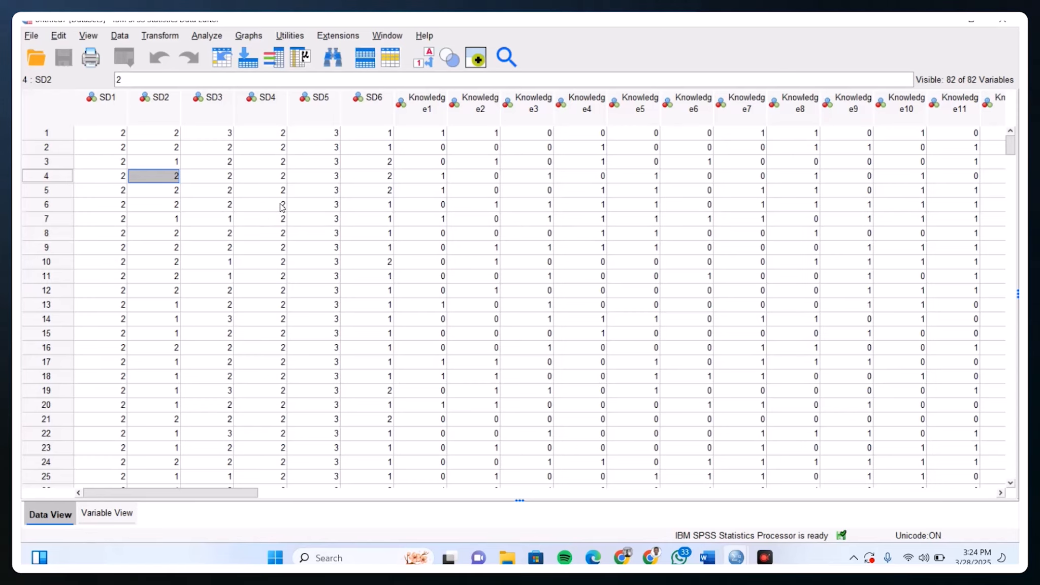
# Move the active cell forward along case 4 from SD2 to Knowledge5
pyautogui.press('Tab')
pyautogui.press('Tab')
pyautogui.press('Tab')
pyautogui.press('Tab')
pyautogui.press('Tab')
pyautogui.press('Tab')
pyautogui.press('Tab')
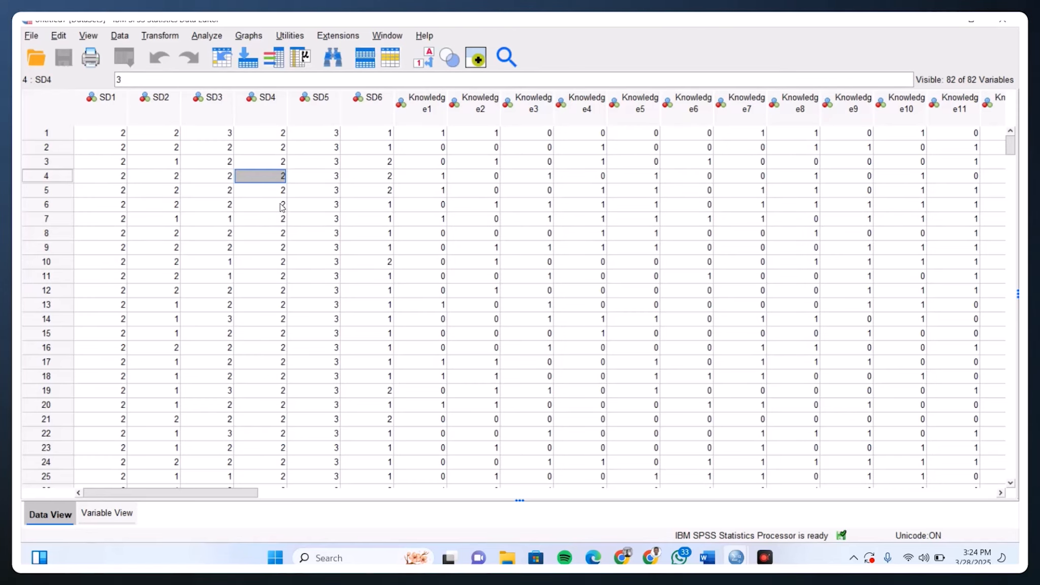
pyautogui.press('Tab')
pyautogui.press('Tab')
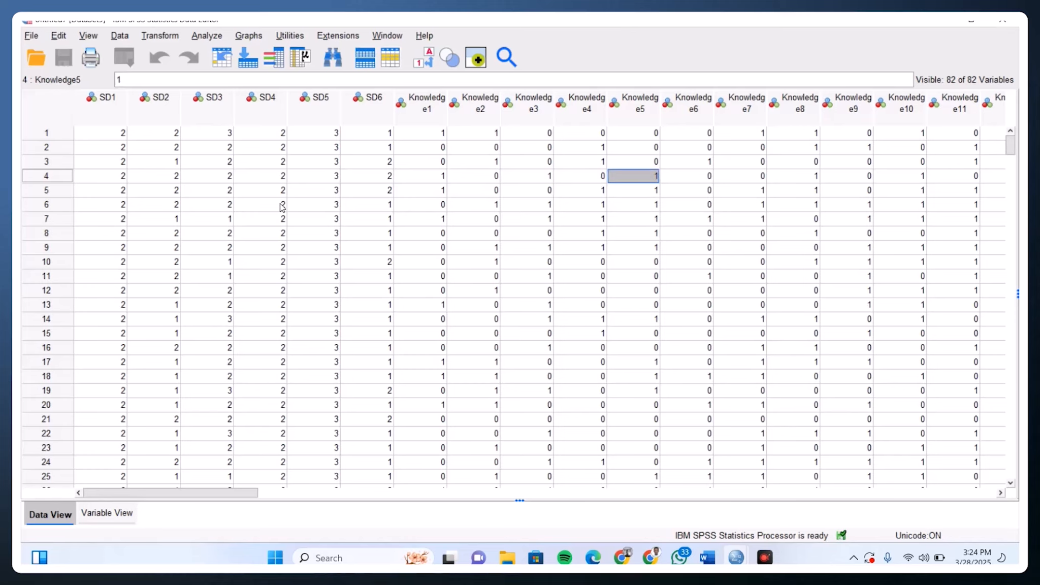
# Move the active cell back along case 4 from Knowledge5 to SD3
pyautogui.press('Left')
pyautogui.press('Left')
pyautogui.press('Left')
pyautogui.press('Left')
pyautogui.press('Left')
pyautogui.press('Left')
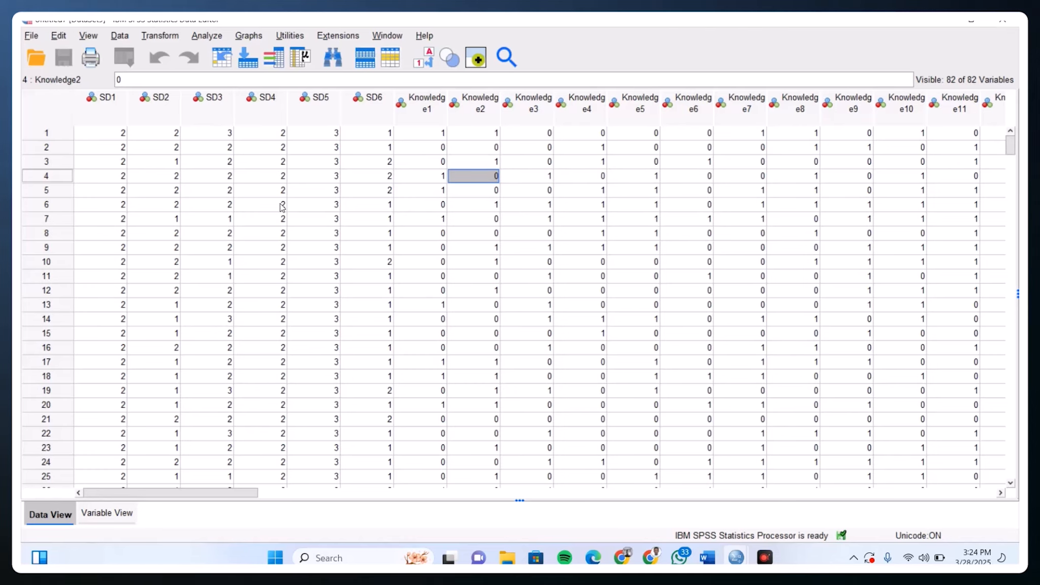
pyautogui.press('Left')
pyautogui.press('Left')
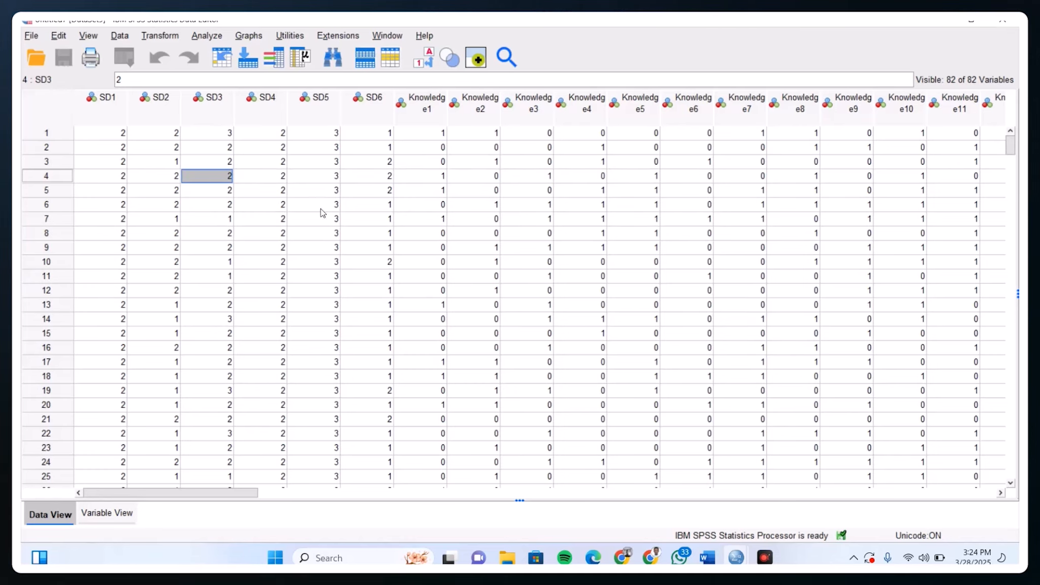
# Select the entire row of case 4, and clear that selection by moving the active cell to SD2
pyautogui.scroll(-4, 153, 225)
pyautogui.scroll(-3, 153, 226)
pyautogui.scroll(7, 152, 226)
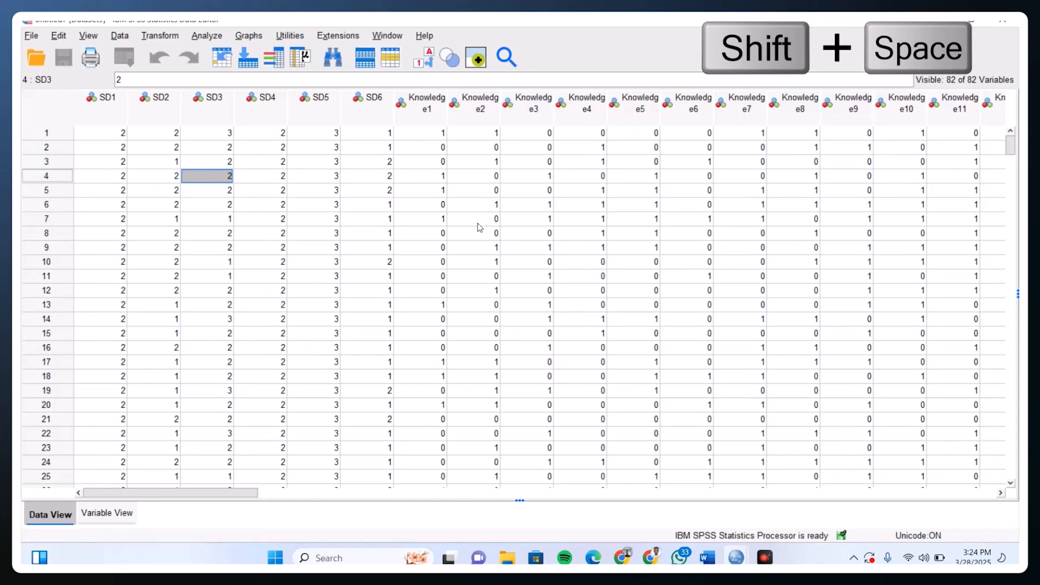
pyautogui.hotkey('shift', 'space')
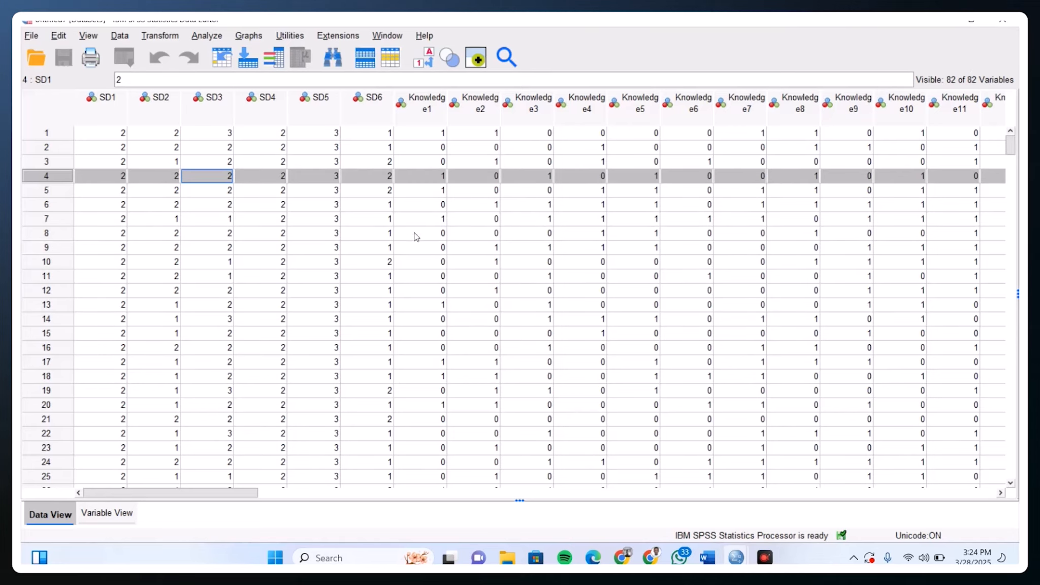
pyautogui.press('Left')
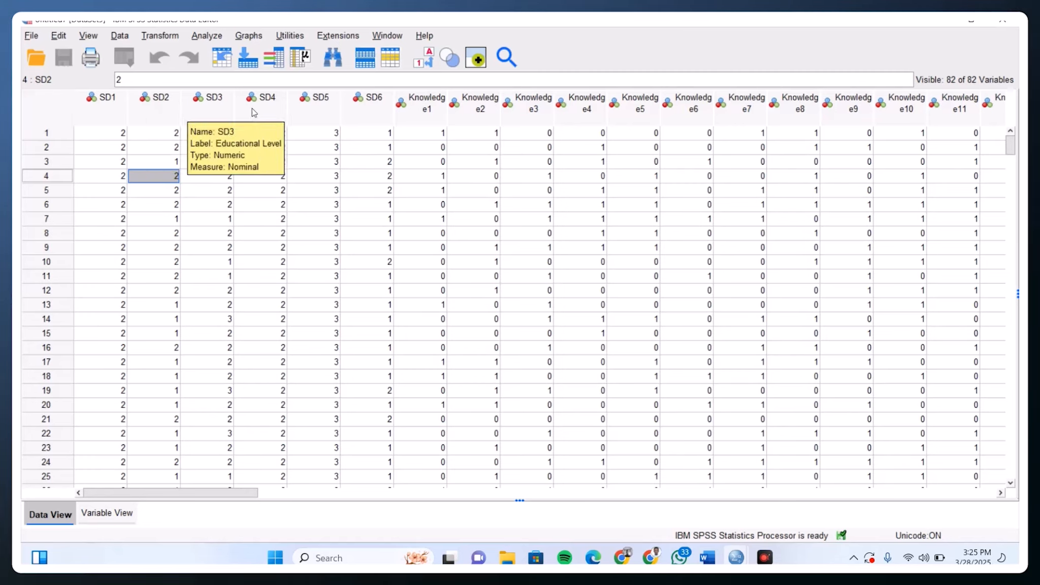
# Select the entire SD3 column from case 3, and clear that selection by choosing the SD5 cell of case 6
pyautogui.click(199, 161)
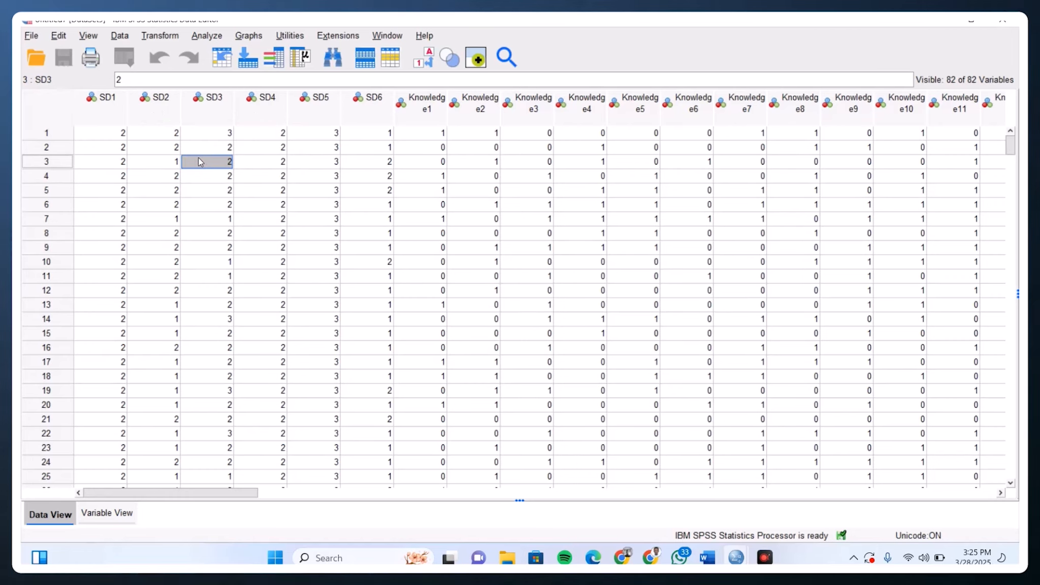
pyautogui.hotkey('ctrl', 'space')
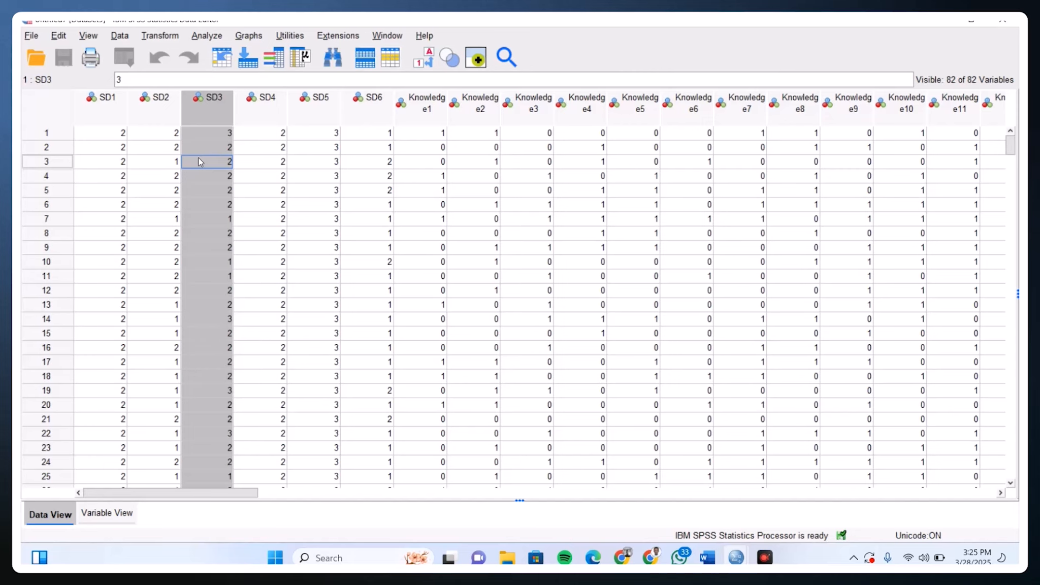
pyautogui.scroll(-6, 279, 246)
pyautogui.scroll(-4, 278, 246)
pyautogui.scroll(10, 276, 244)
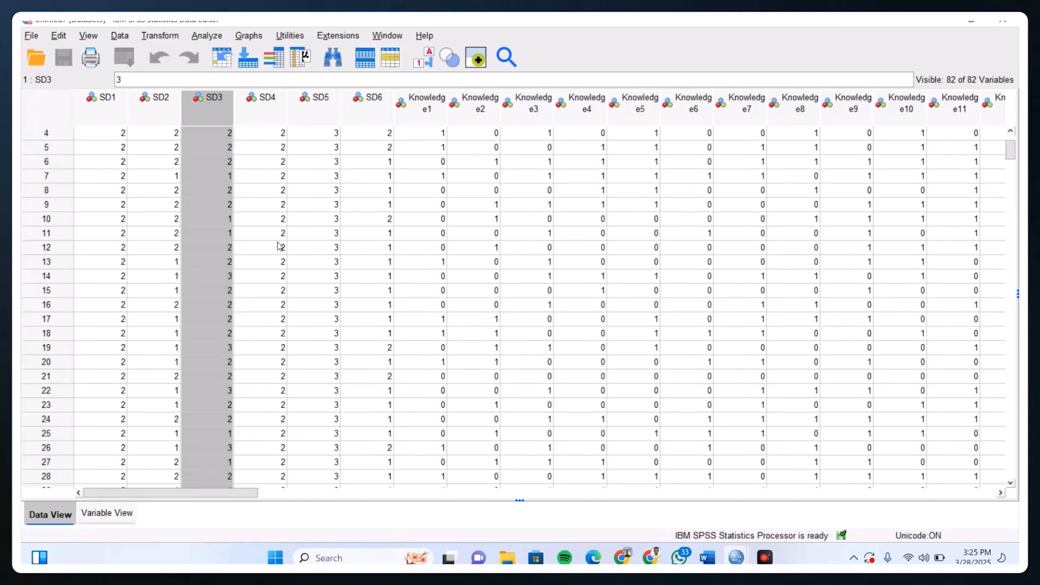
pyautogui.click(303, 203)
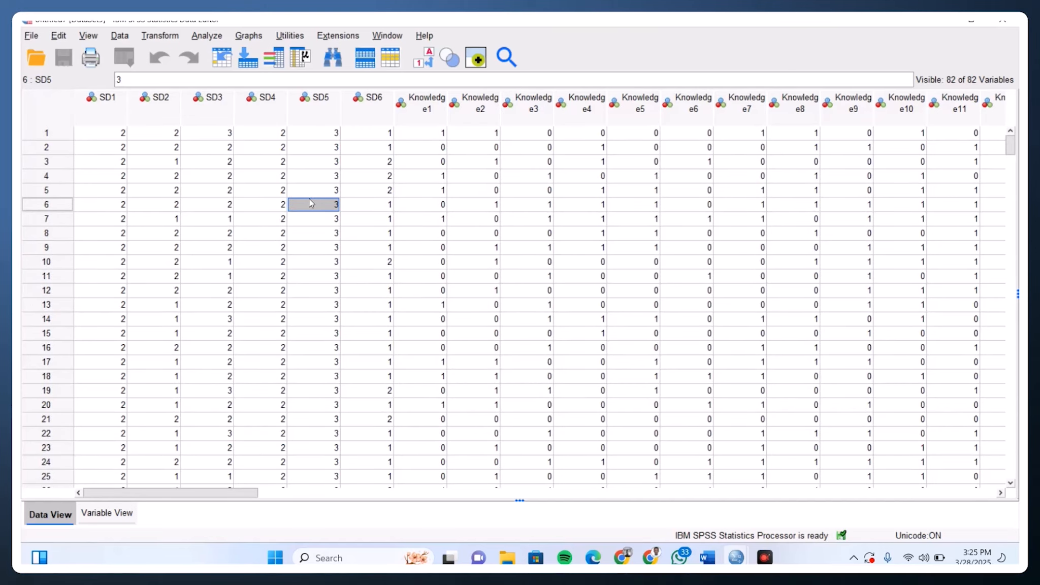
# From the SD1 cell of case 1, jump to the last case and back, and to the last variable and back
pyautogui.click(113, 136)
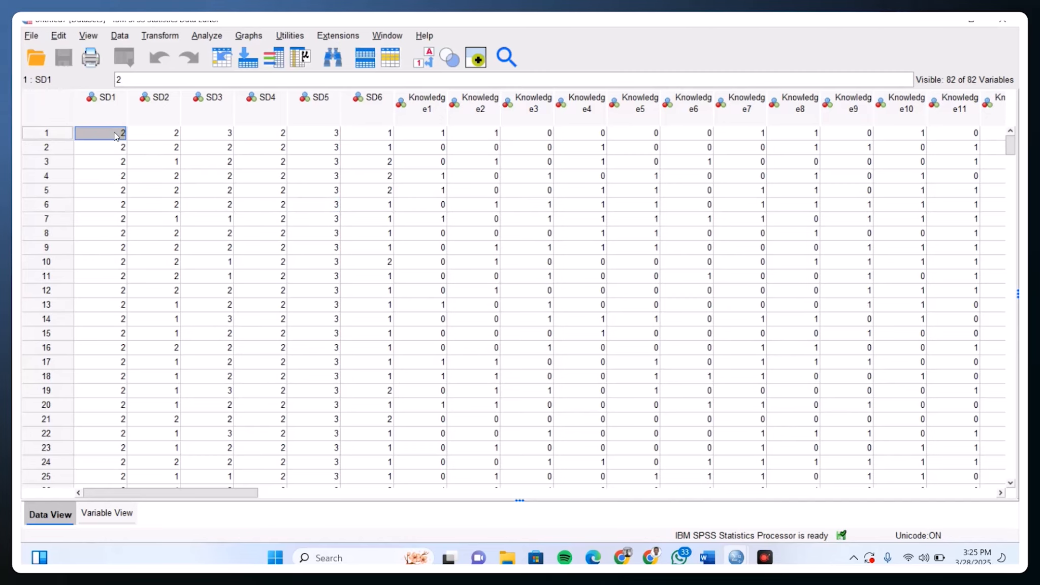
pyautogui.hotkey('ctrl', 'Down')
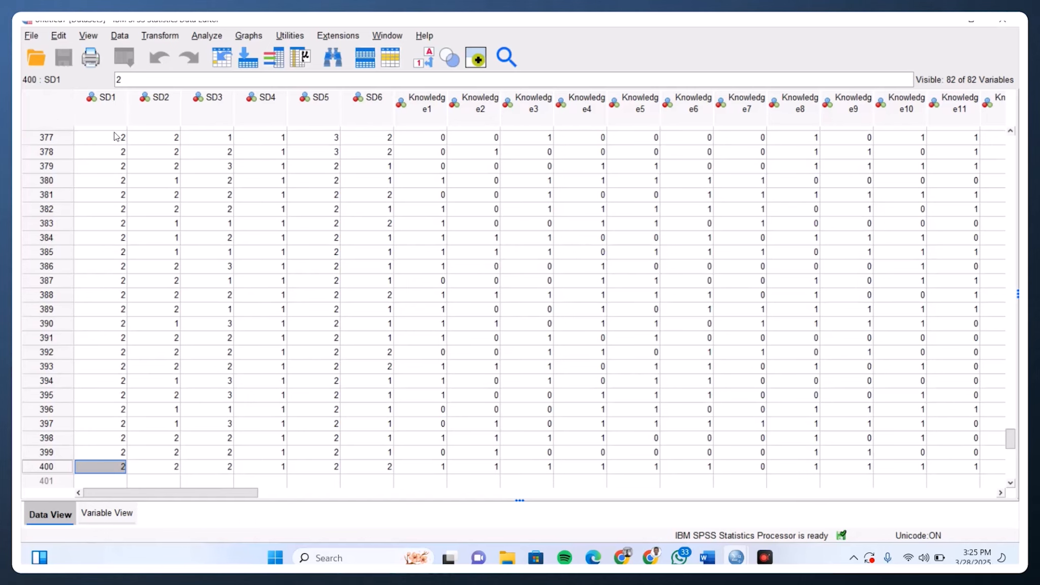
pyautogui.hotkey('ctrl', 'Up')
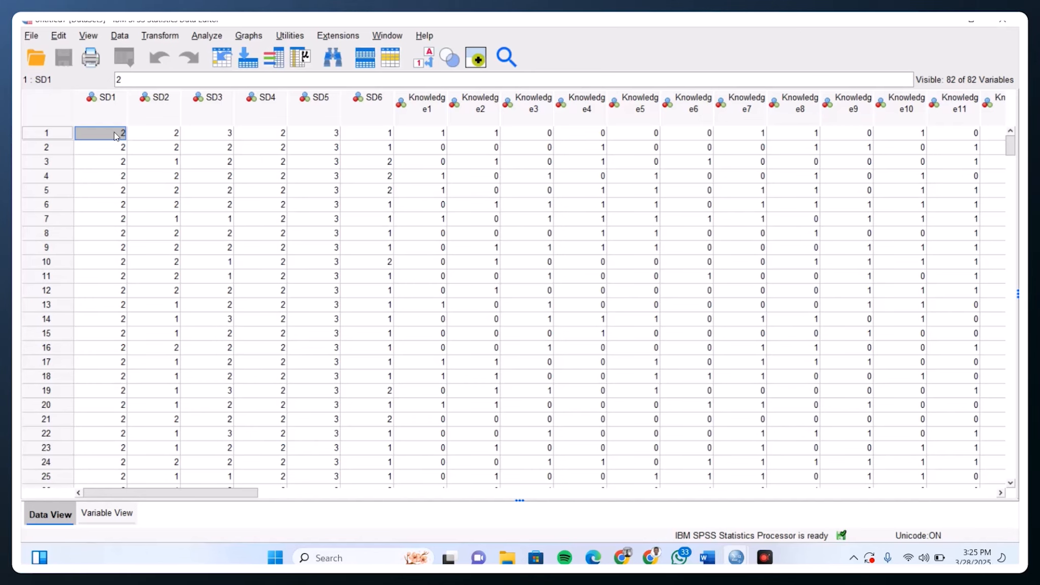
pyautogui.hotkey('ctrl', 'Right')
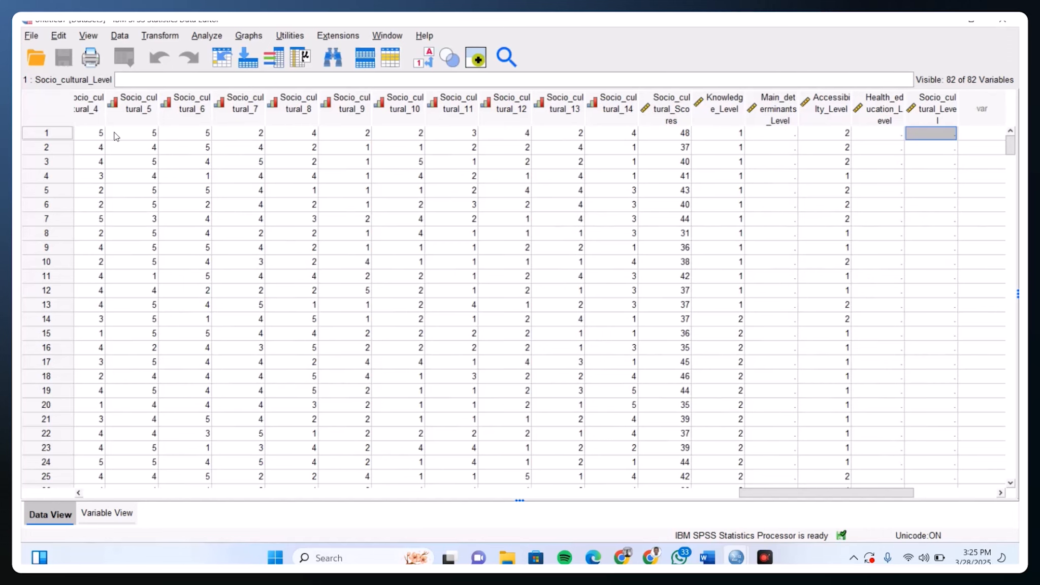
pyautogui.hotkey('ctrl', 'Left')
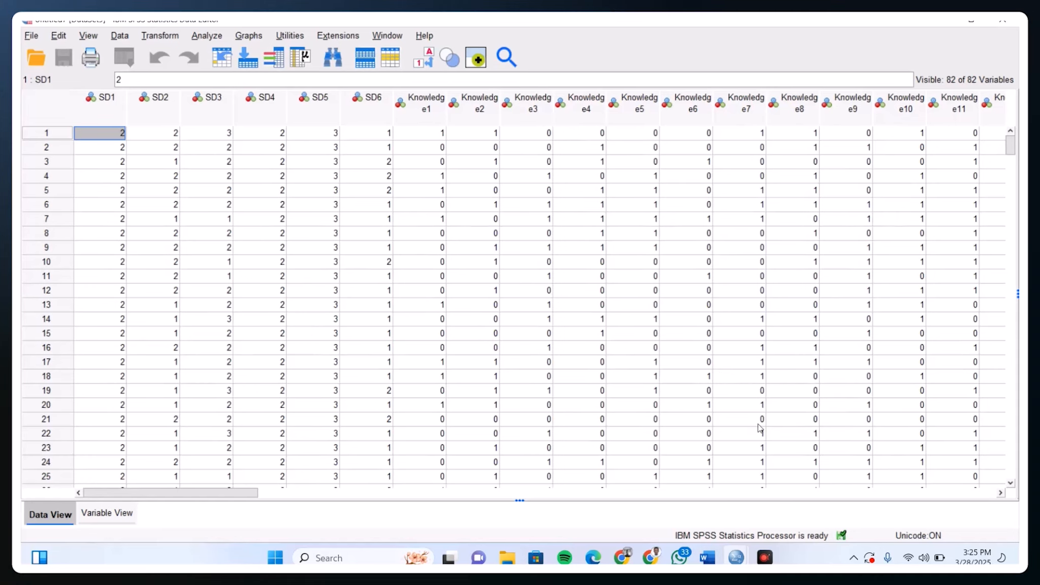
# Select the Knowledge2 cell of case 113
pyautogui.scroll(-11, 624, 442)
pyautogui.scroll(-14, 585, 412)
pyautogui.scroll(-9, 577, 354)
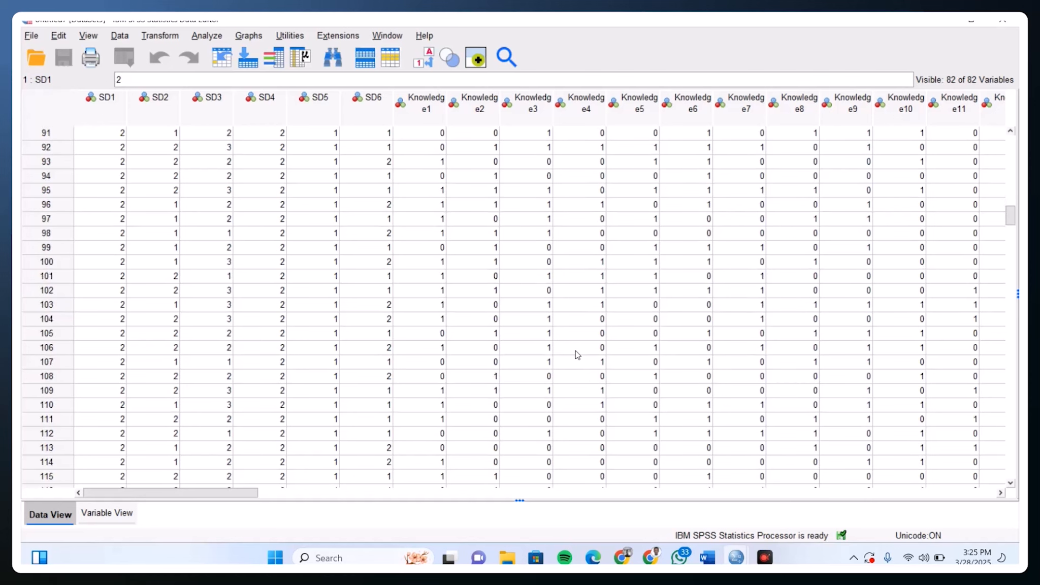
pyautogui.click(469, 280)
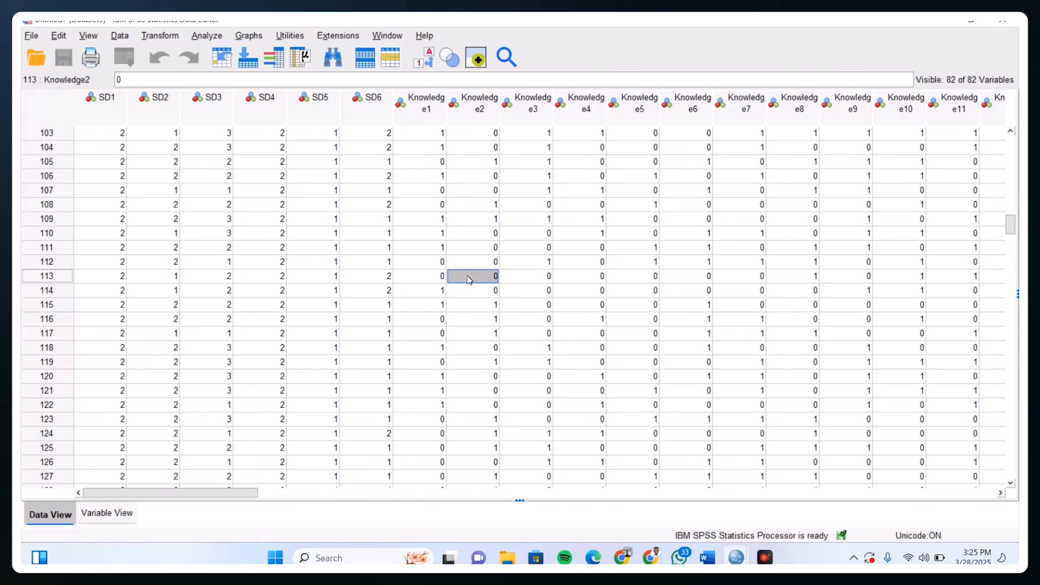
# Put the Knowledge3 cell of case 113 into edit mode, and commit it to move down to case 114
pyautogui.click(531, 275)
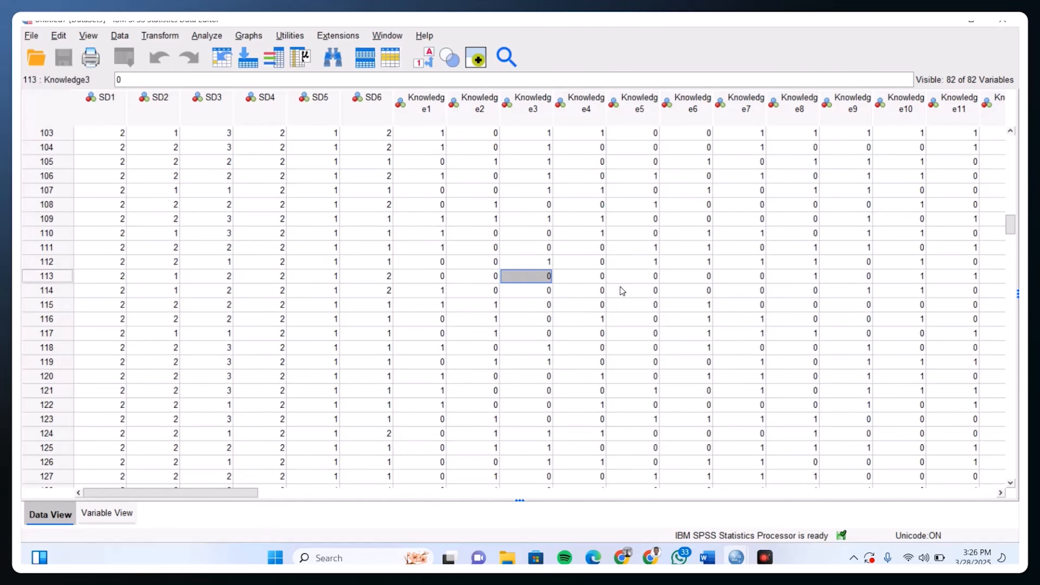
pyautogui.press('F2')
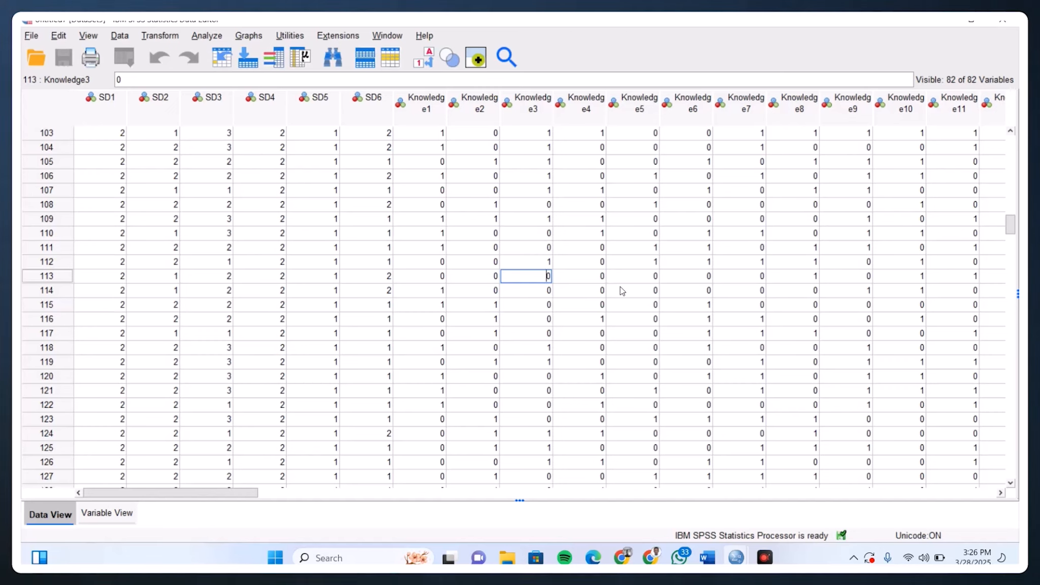
pyautogui.press('Return')
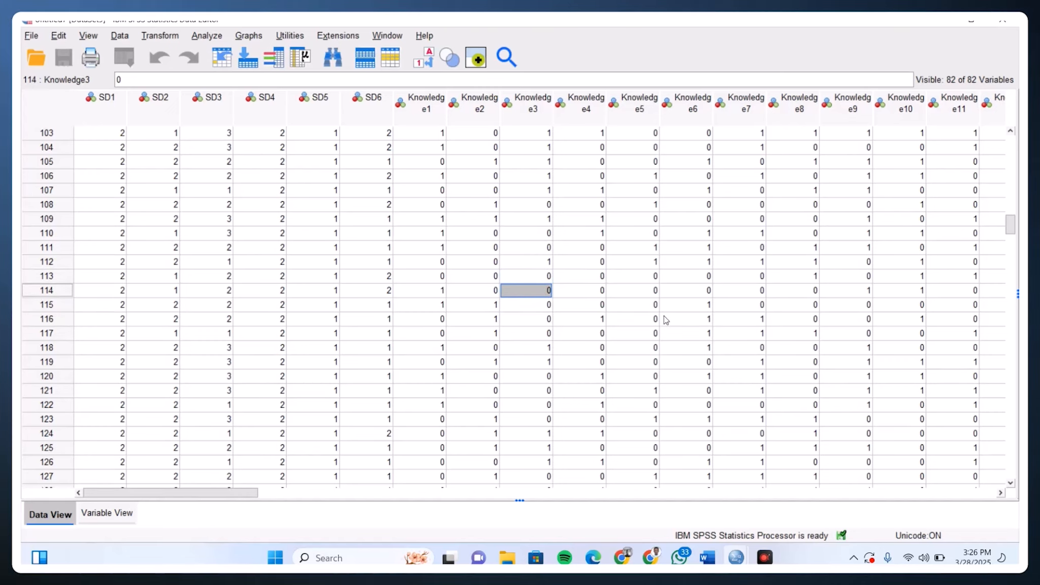
# Return to the first cases, and switch to Variable View and back to Data View
pyautogui.scroll(7, 249, 256)
pyautogui.scroll(20, 249, 257)
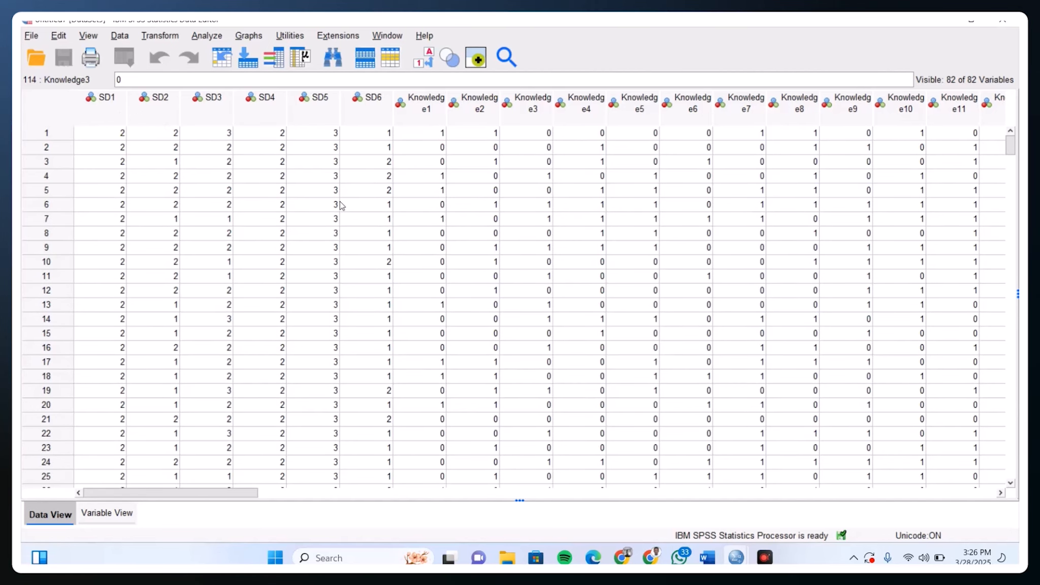
pyautogui.hotkey('ctrl', 't')
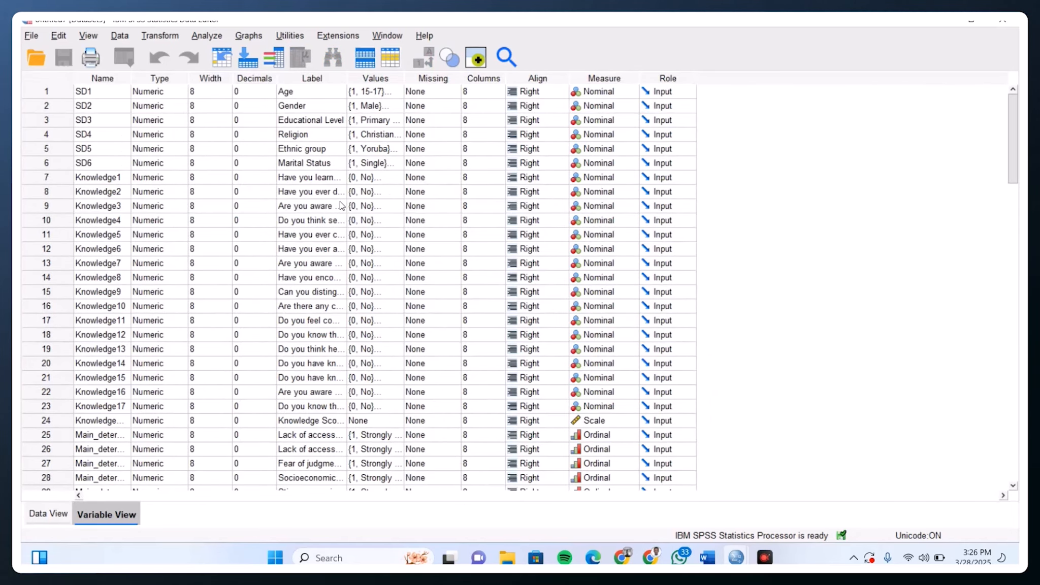
pyautogui.hotkey('ctrl', 't')
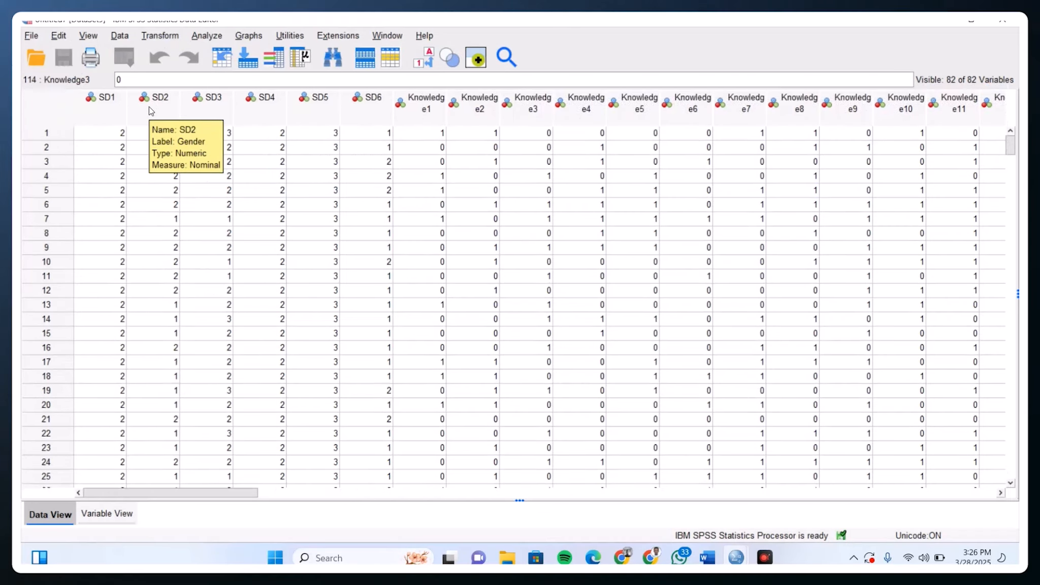
# Jump from the SD2 column heading in Data View to its definition row in Variable View
pyautogui.doubleClick(151, 110)
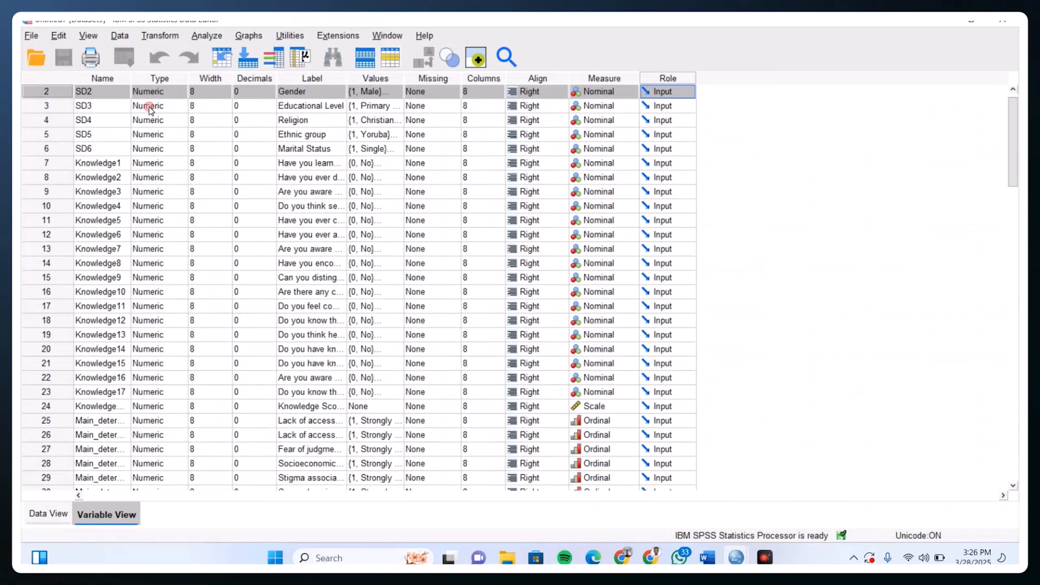
pyautogui.scroll(1, 128, 159)
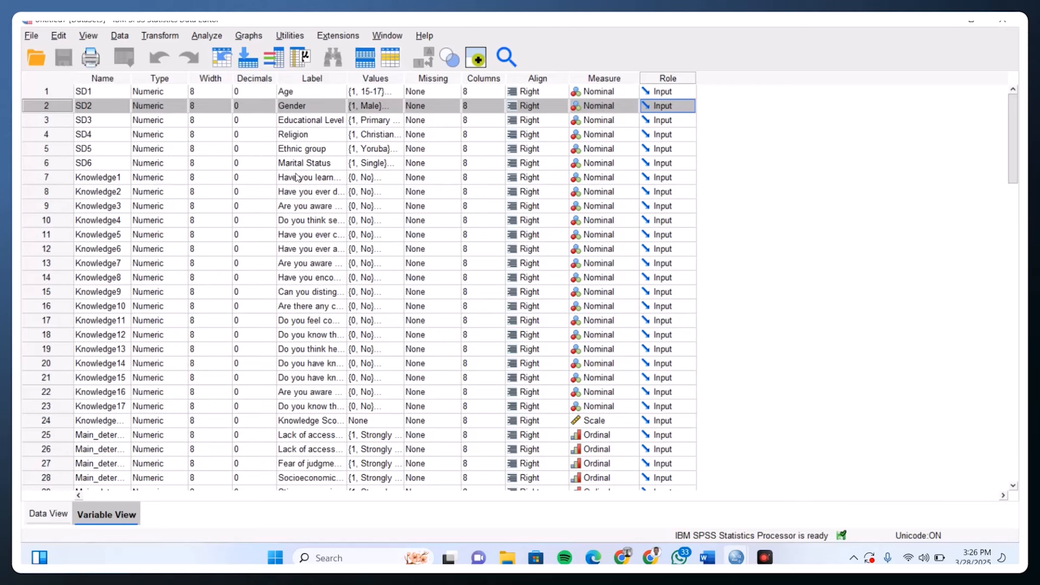
pyautogui.scroll(-4, 298, 177)
pyautogui.scroll(3, 297, 176)
pyautogui.scroll(1, 297, 176)
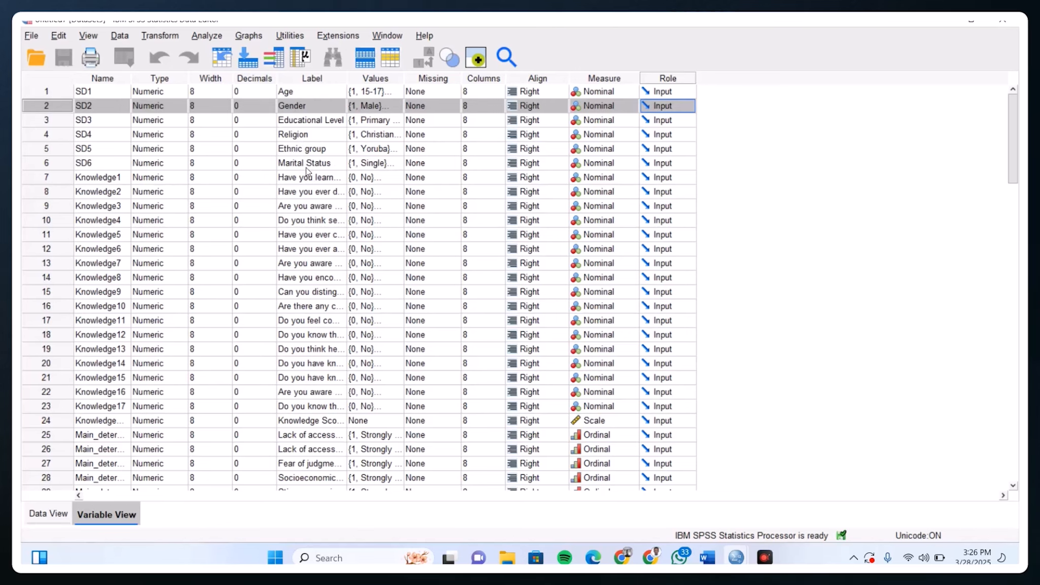
# Open the label cells of Knowledge4, Knowledge2 and Knowledge6 for editing, one after another
pyautogui.doubleClick(305, 223)
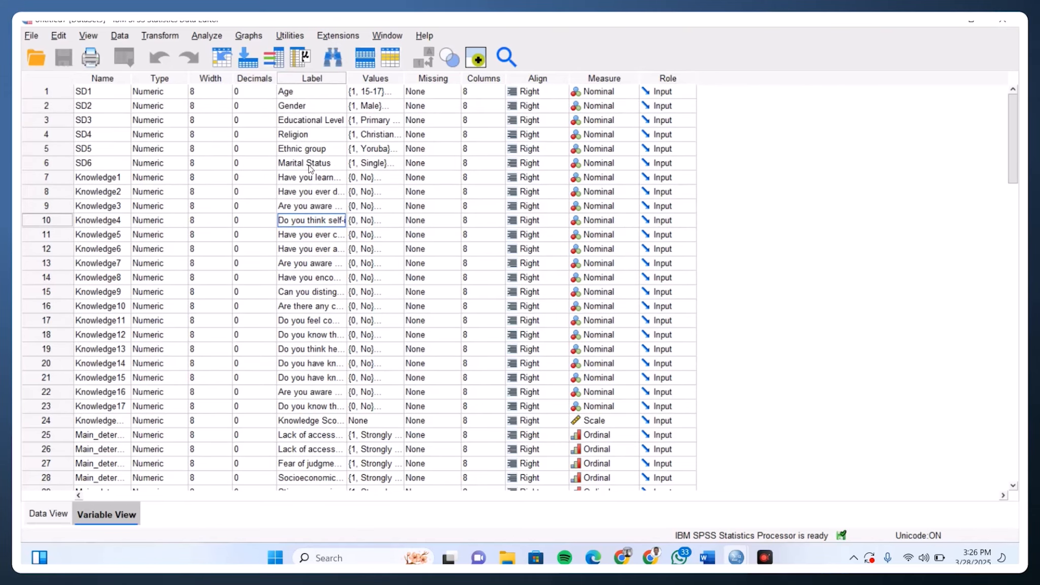
pyautogui.click(306, 196)
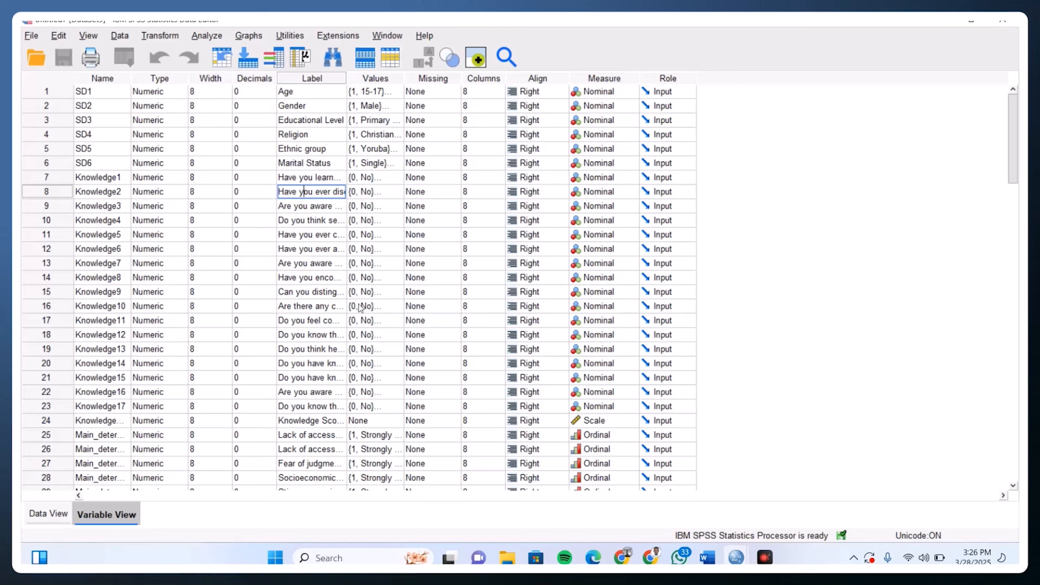
pyautogui.click(307, 245)
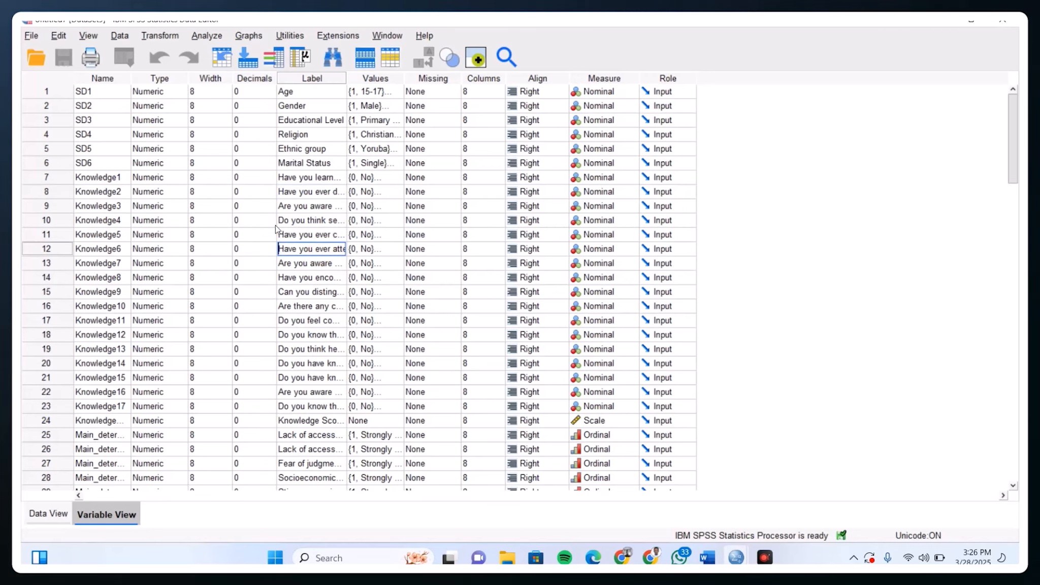
# From the Knowledge4 label, search the Label column for "Marital status", repeat the search, and dismiss the resulting message
pyautogui.click(321, 220)
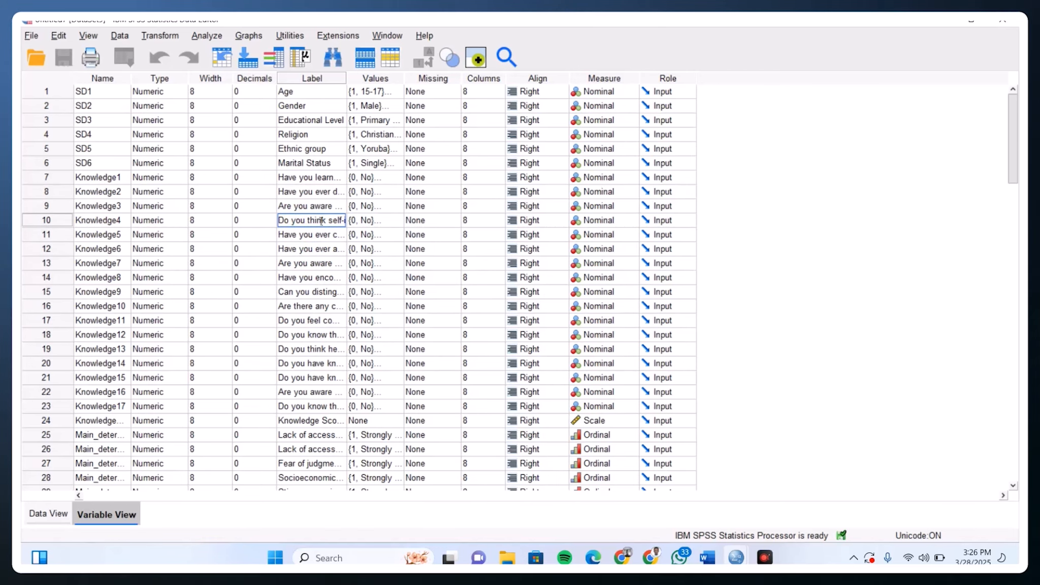
pyautogui.hotkey('ctrl', 'f')
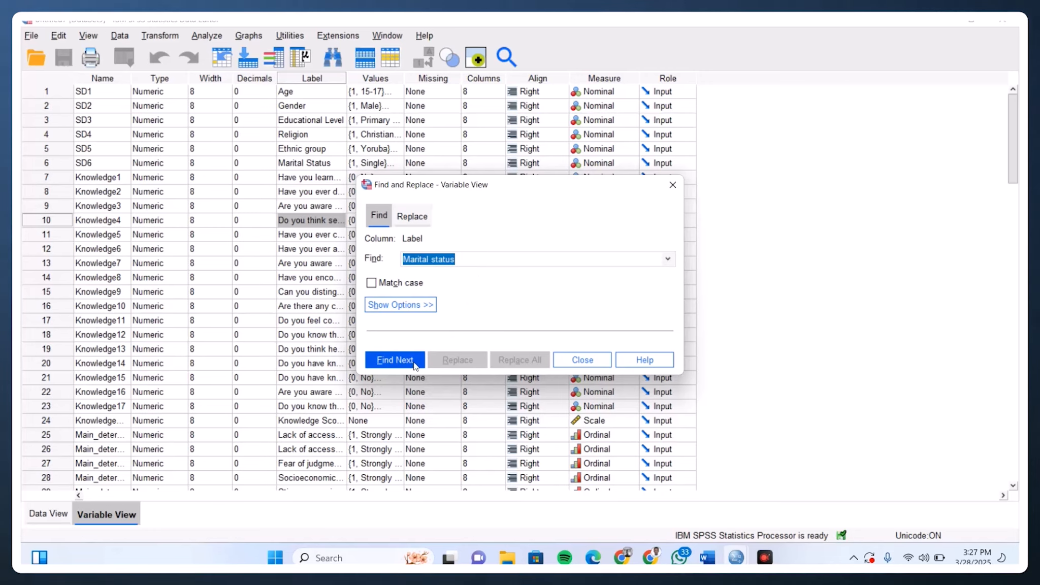
pyautogui.click(474, 260)
pyautogui.press('BackSpace')
pyautogui.press('BackSpace')
pyautogui.press('BackSpace')
pyautogui.press('BackSpace')
pyautogui.press('BackSpace')
pyautogui.press('BackSpace')
pyautogui.press('BackSpace')
pyautogui.press('BackSpace')
pyautogui.press('BackSpace')
pyautogui.press('BackSpace')
pyautogui.press('BackSpace')
pyautogui.press('BackSpace')
pyautogui.press('BackSpace')
pyautogui.press('BackSpace')
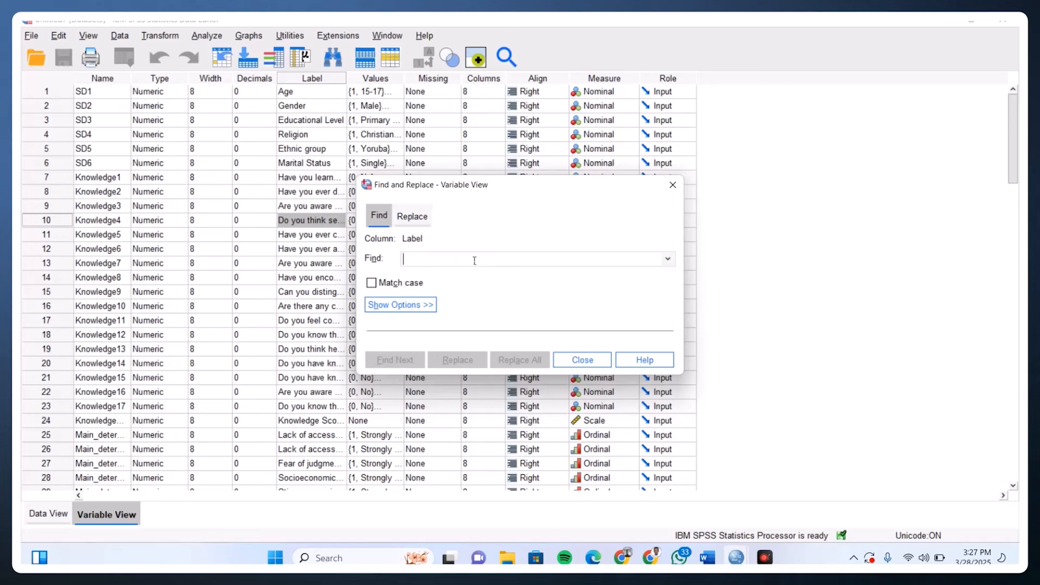
pyautogui.write('Marital status')
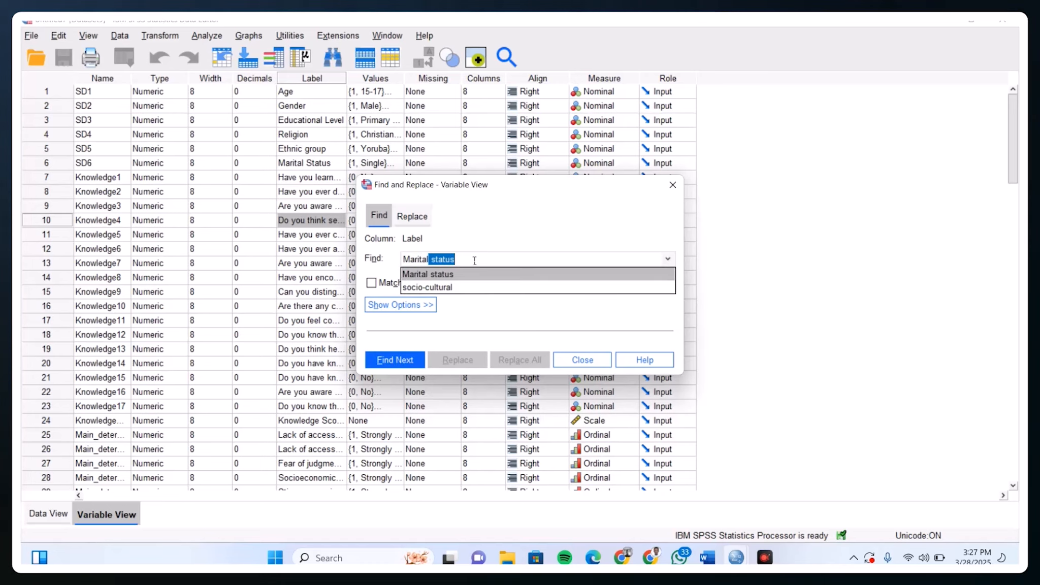
pyautogui.click(474, 261)
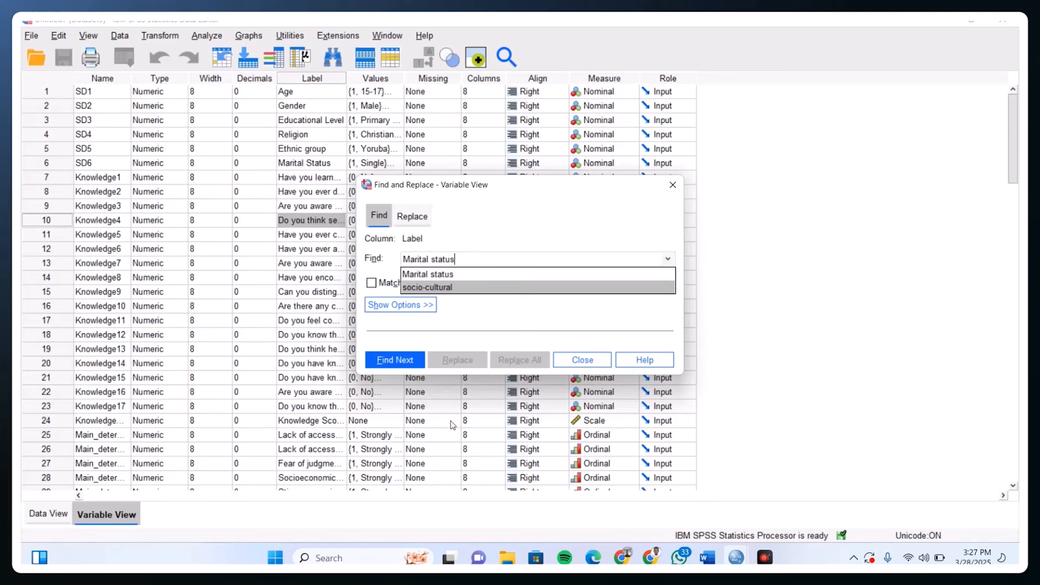
pyautogui.click(393, 360)
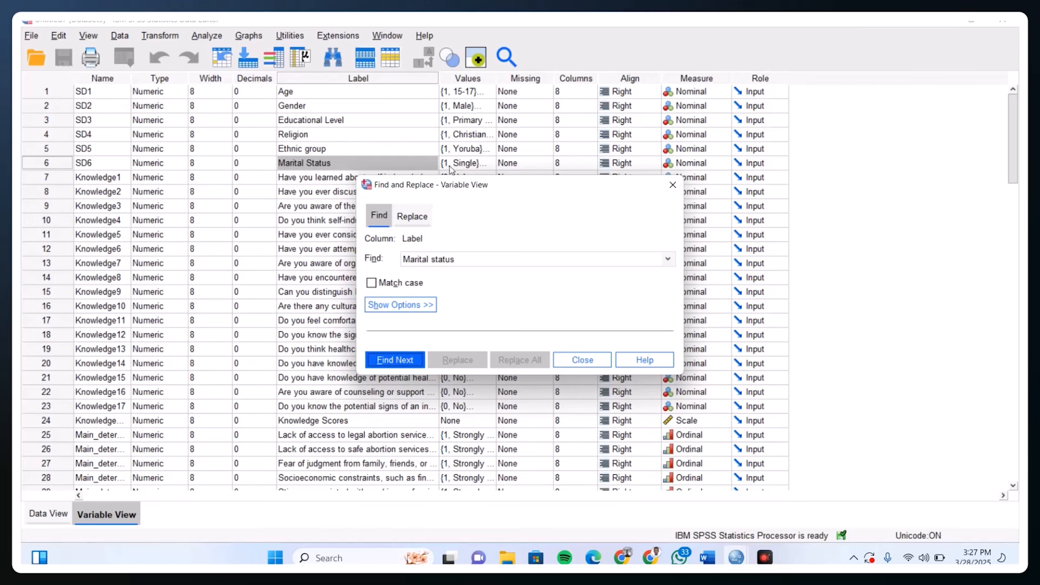
pyautogui.click(404, 360)
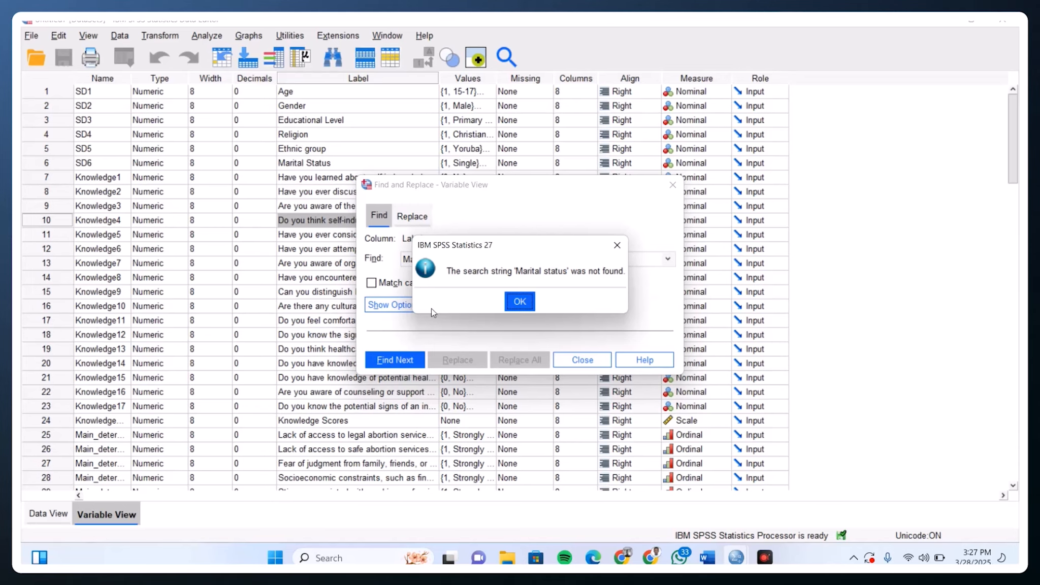
pyautogui.click(520, 303)
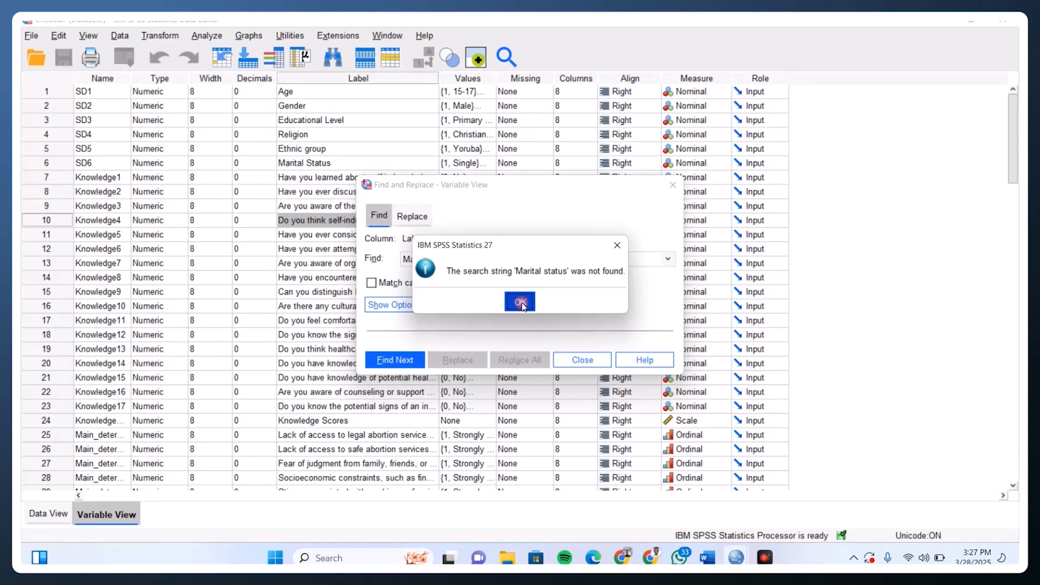
# Set up a replacement in the Label column that finds "Marital status" and replaces it with "Relationship"
pyautogui.click(406, 216)
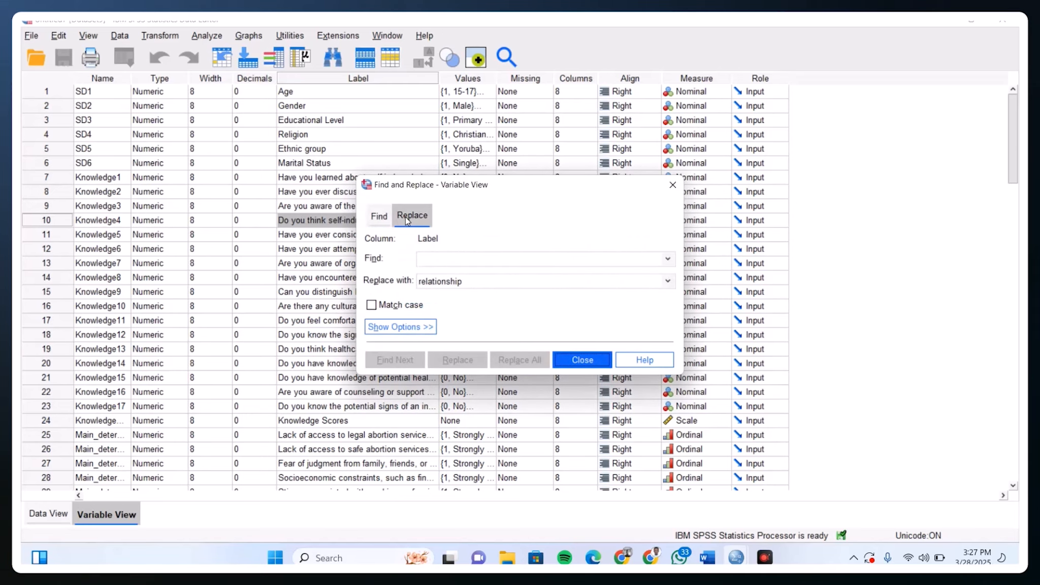
pyautogui.click(440, 262)
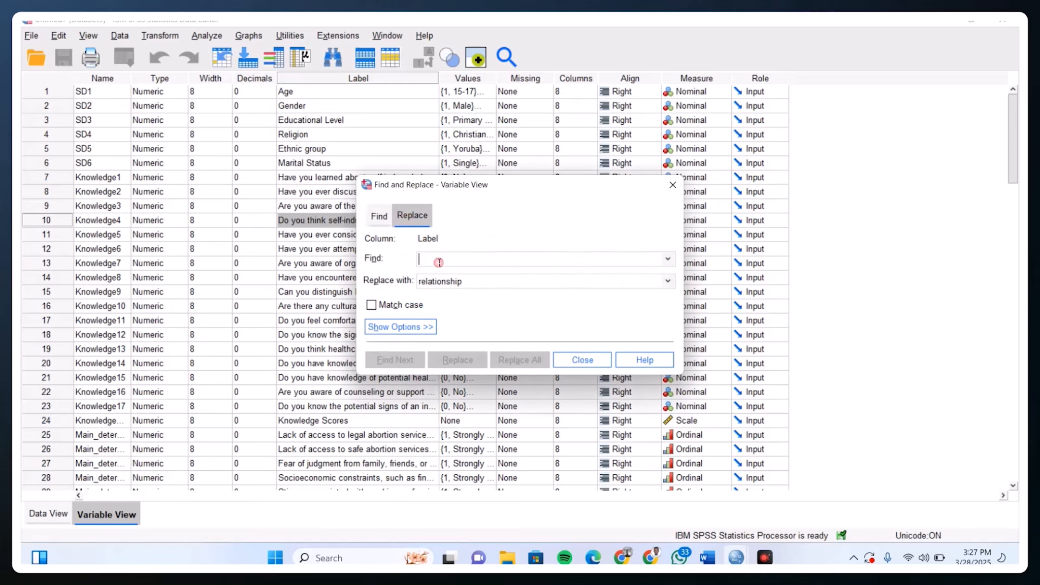
pyautogui.click(466, 277)
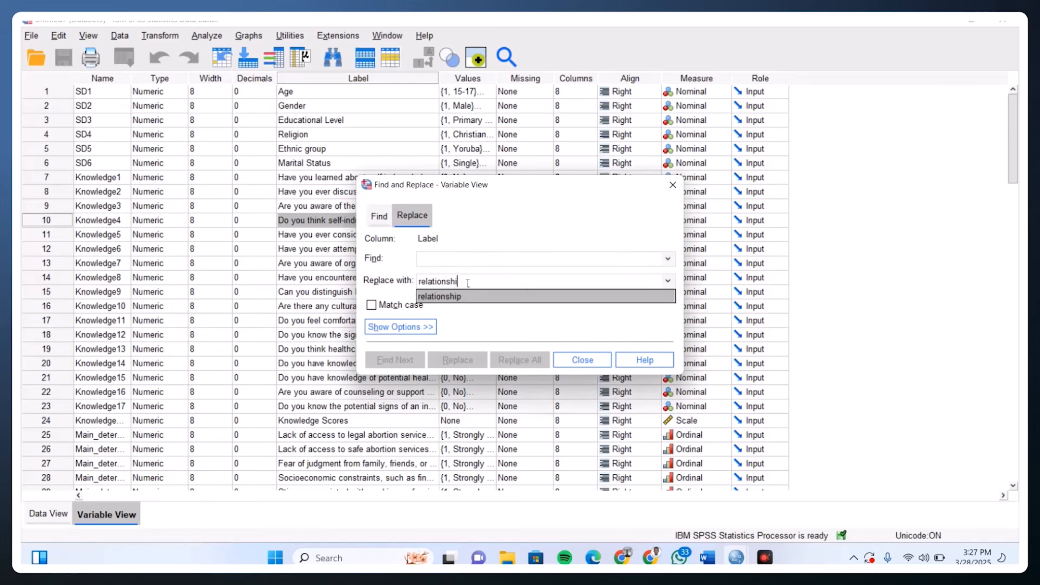
pyautogui.press('BackSpace')
pyautogui.press('BackSpace')
pyautogui.press('BackSpace')
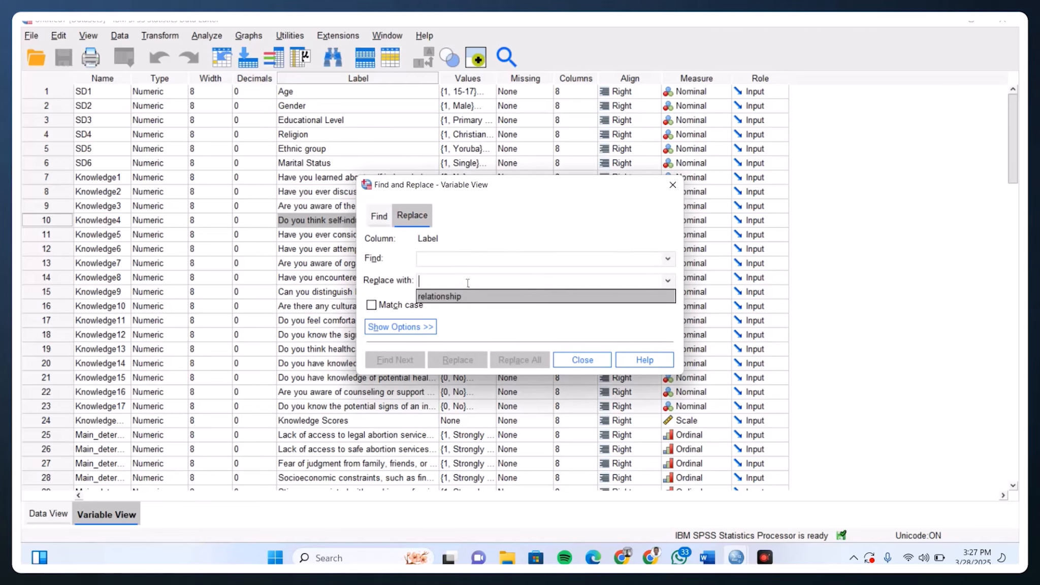
pyautogui.click(455, 259)
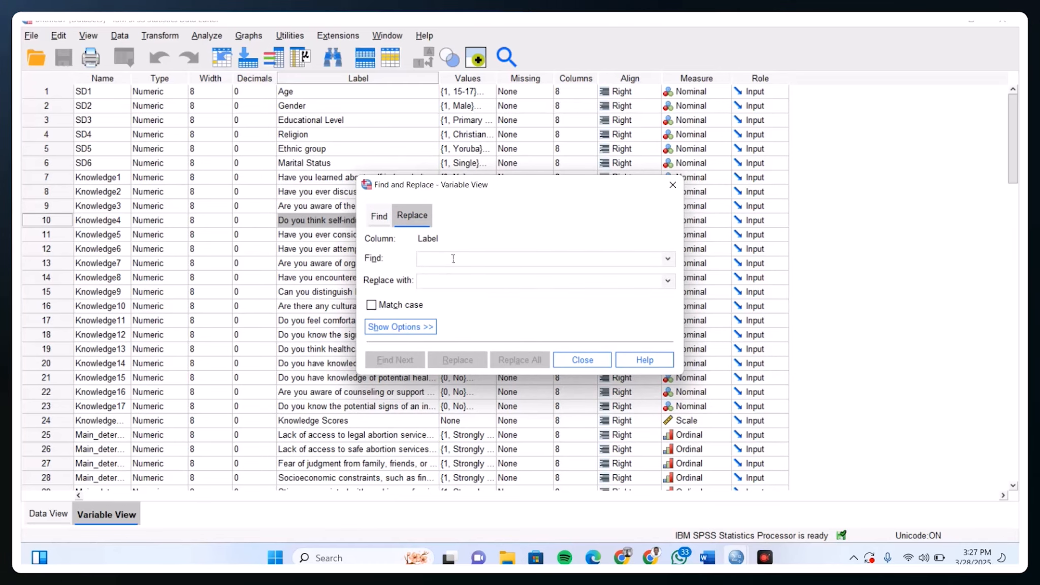
pyautogui.write('Marital')
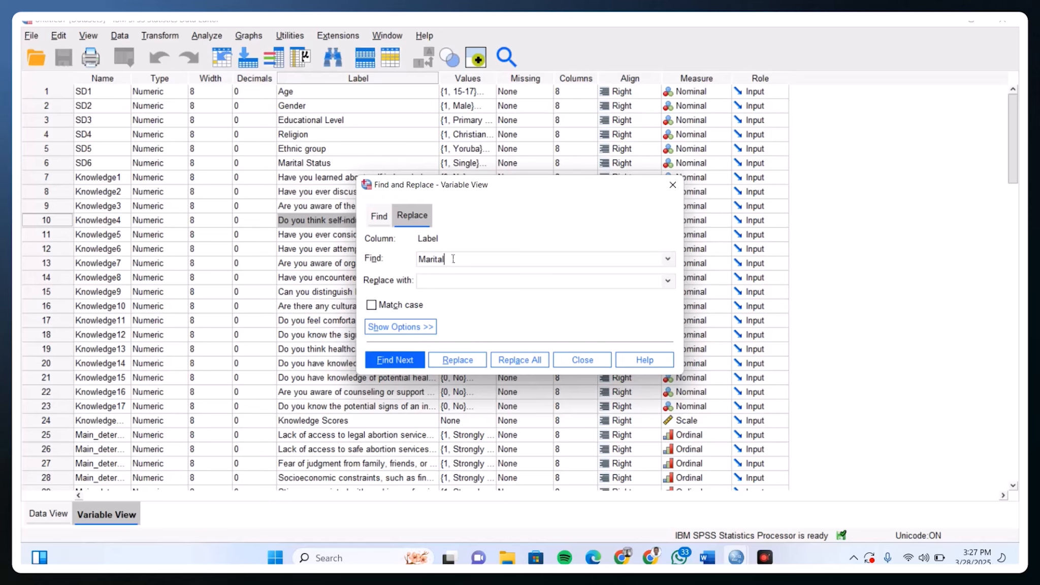
pyautogui.write(' status')
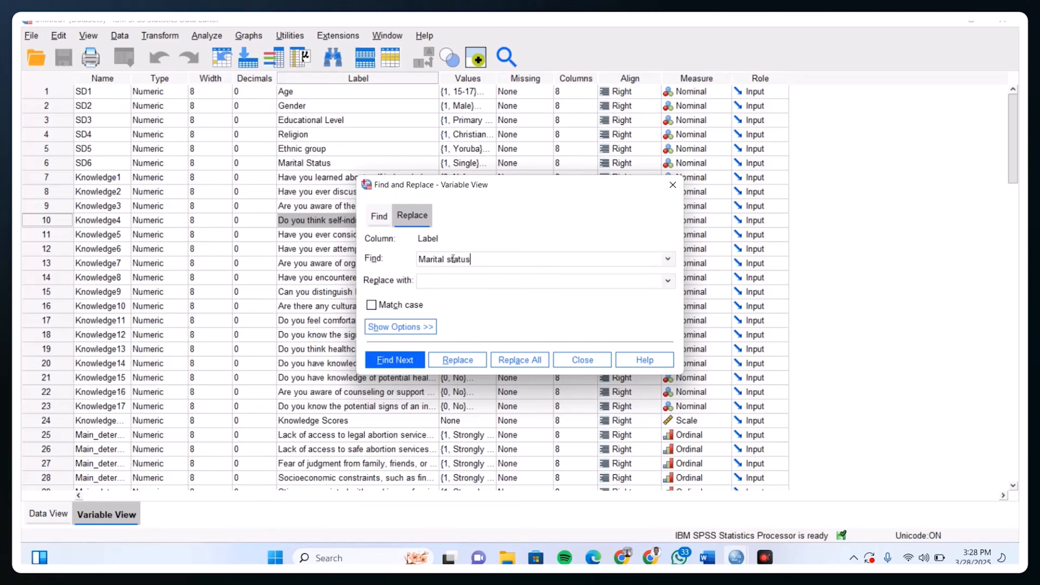
pyautogui.click(450, 286)
pyautogui.write('Relation')
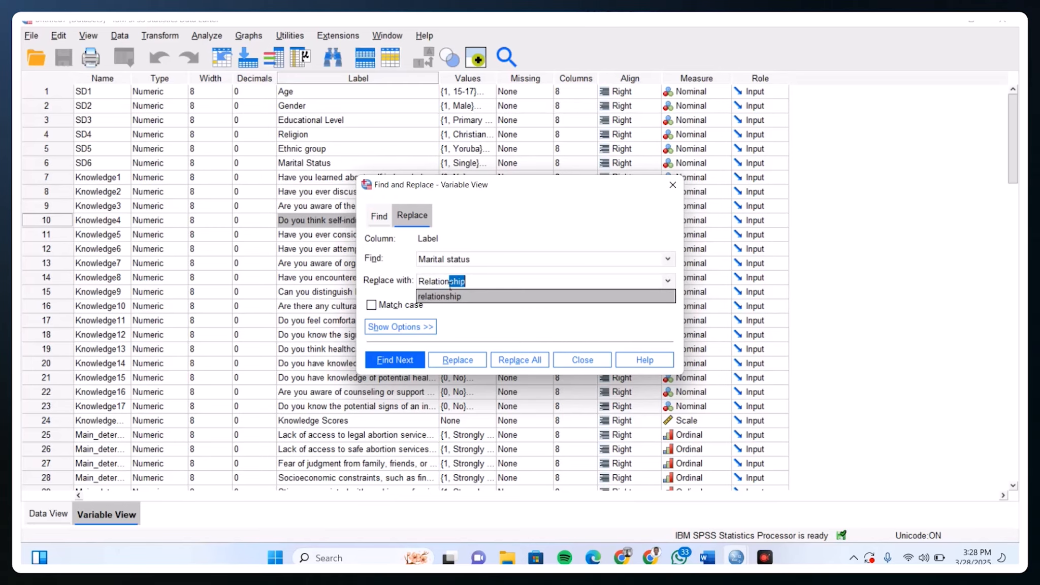
pyautogui.write('ship')
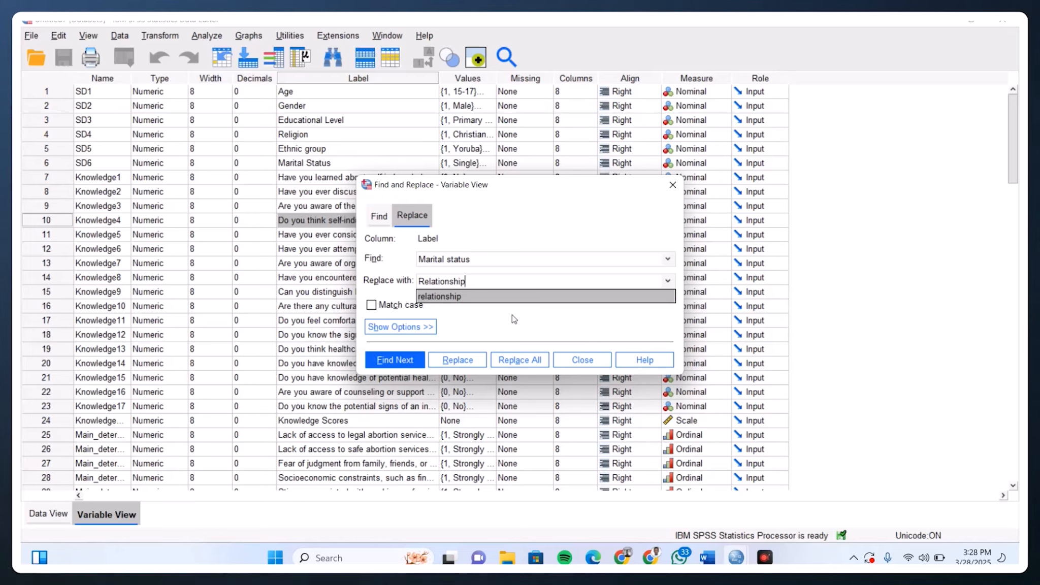
# Find the matching SD6 label, replace it with "Relationship", and dismiss the resulting message
pyautogui.click(444, 362)
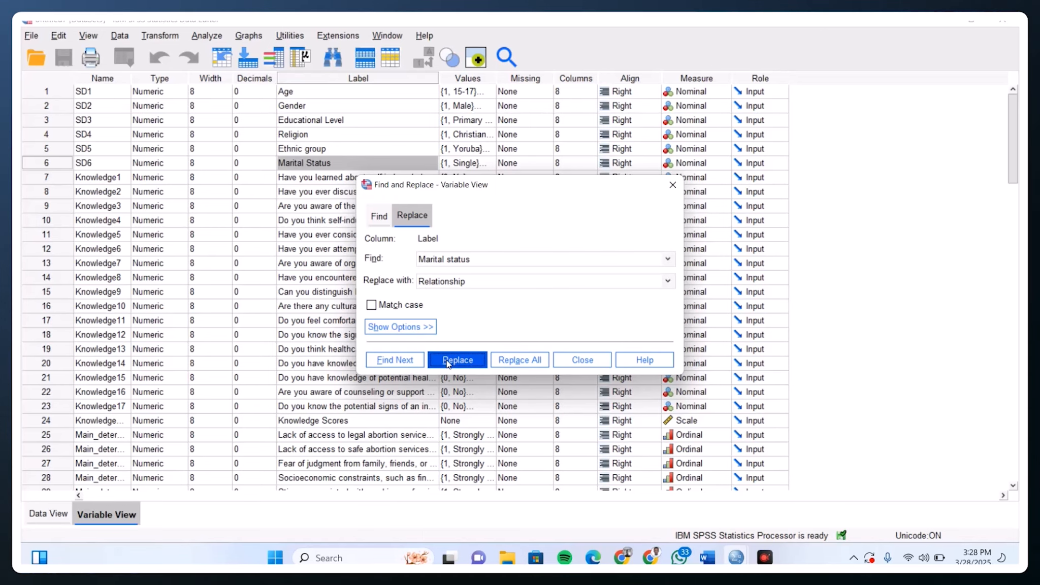
pyautogui.click(448, 363)
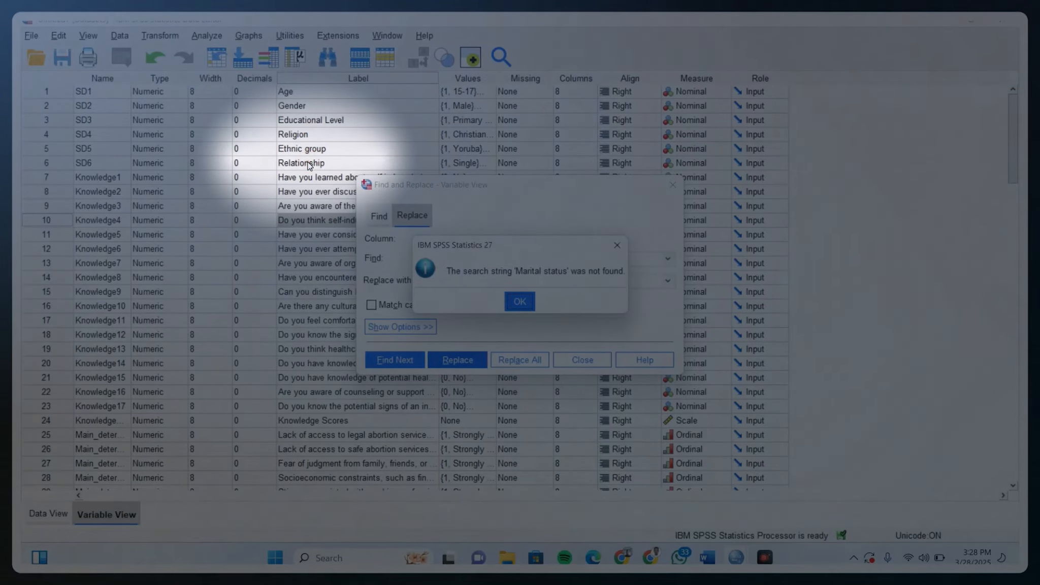
pyautogui.click(515, 303)
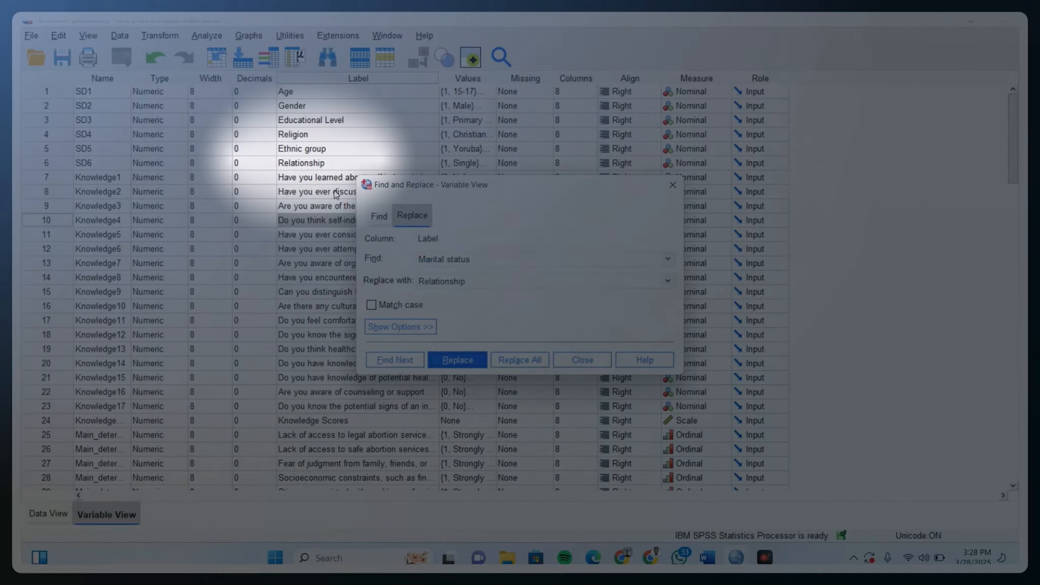
# Select the SD6 label, close Find and Replace, and undo the label replacement
pyautogui.doubleClick(325, 163)
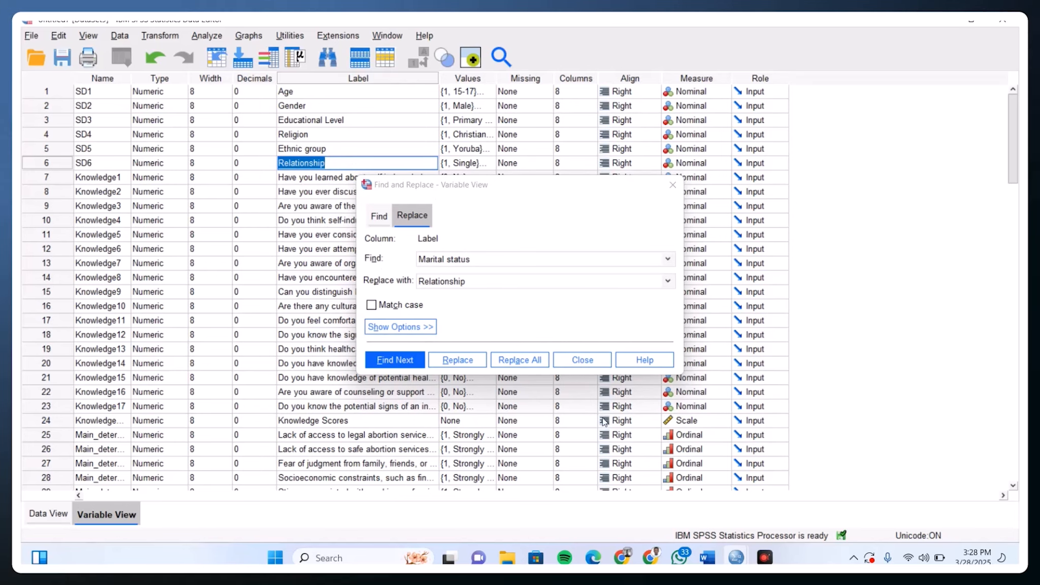
pyautogui.click(584, 360)
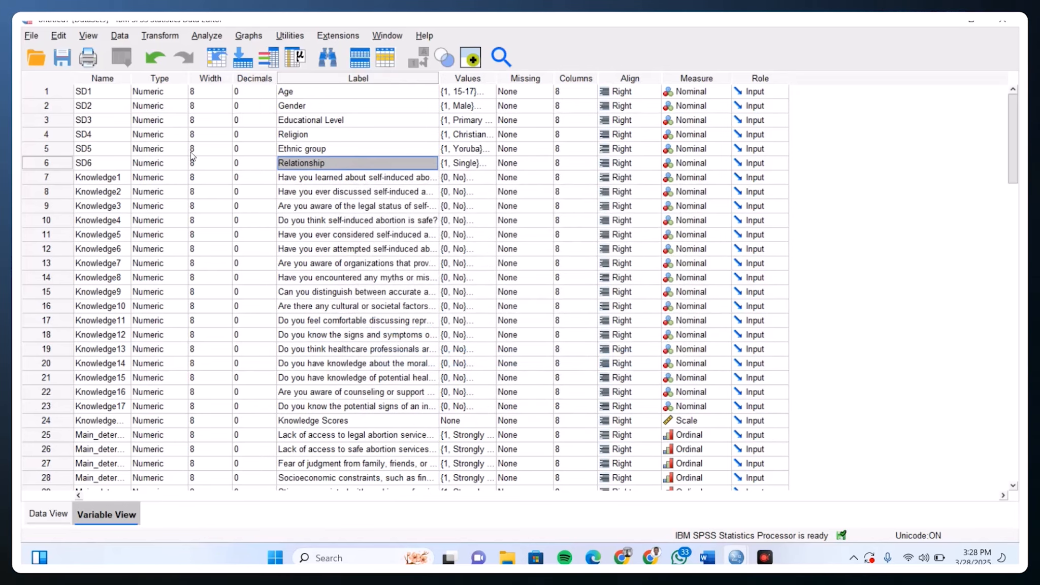
pyautogui.hotkey('ctrl', 'z')
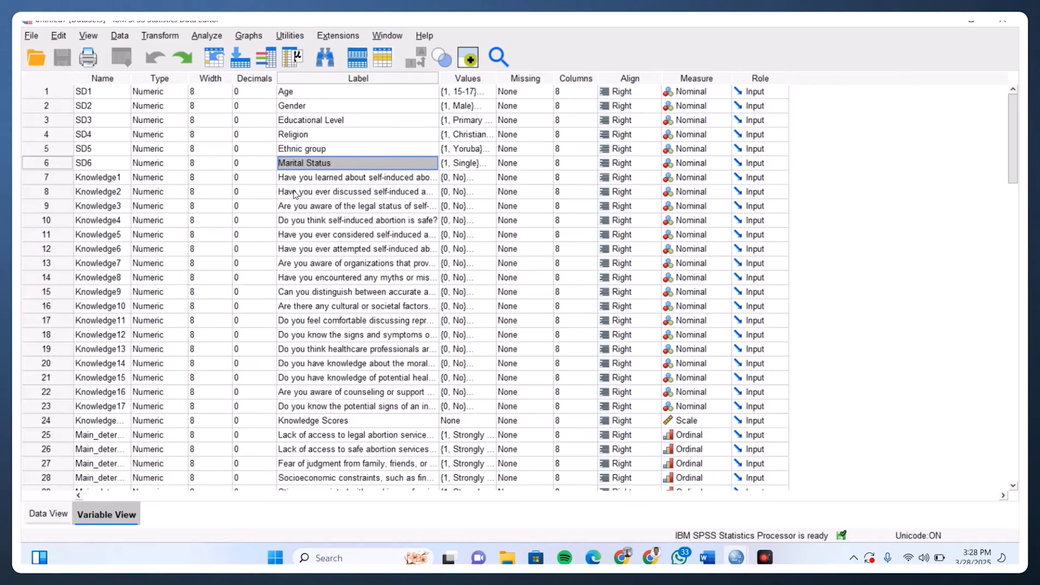
# Redo the "Relationship" replacement on the SD6 label, undo it again, and select the Knowledge2 label
pyautogui.scroll(-3, 295, 193)
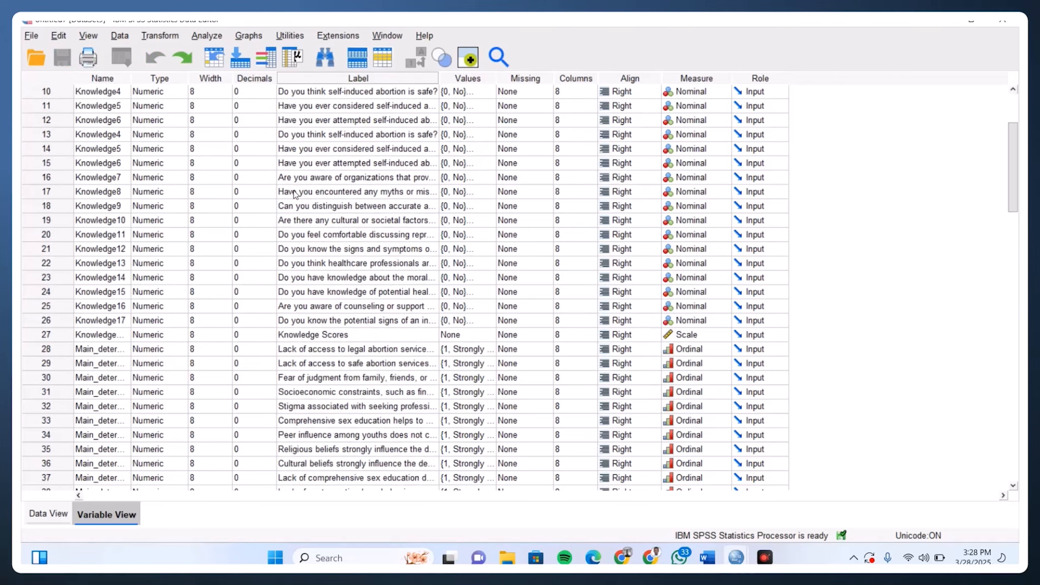
pyautogui.scroll(3, 315, 162)
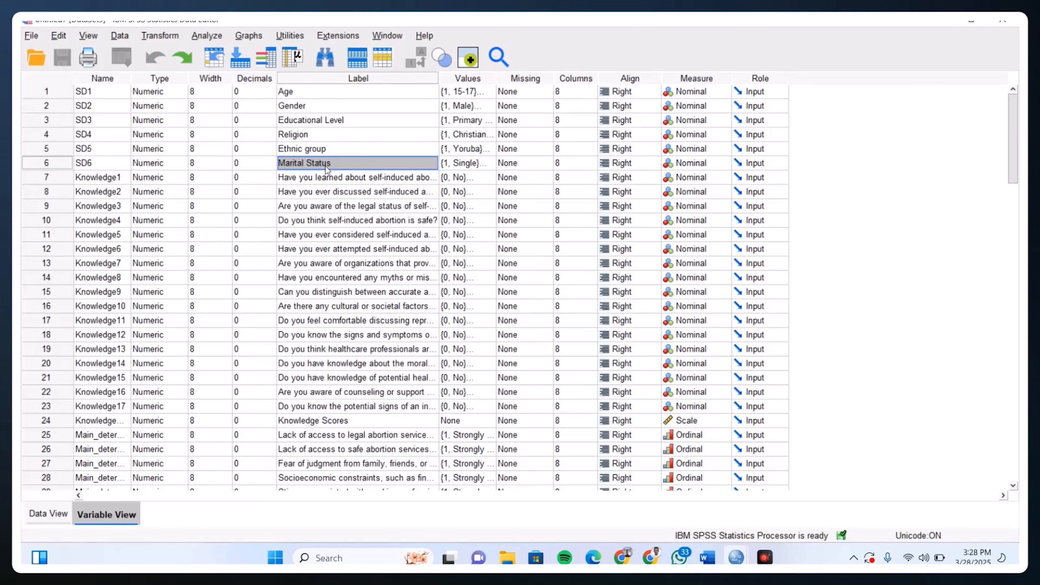
pyautogui.hotkey('ctrl', 'y')
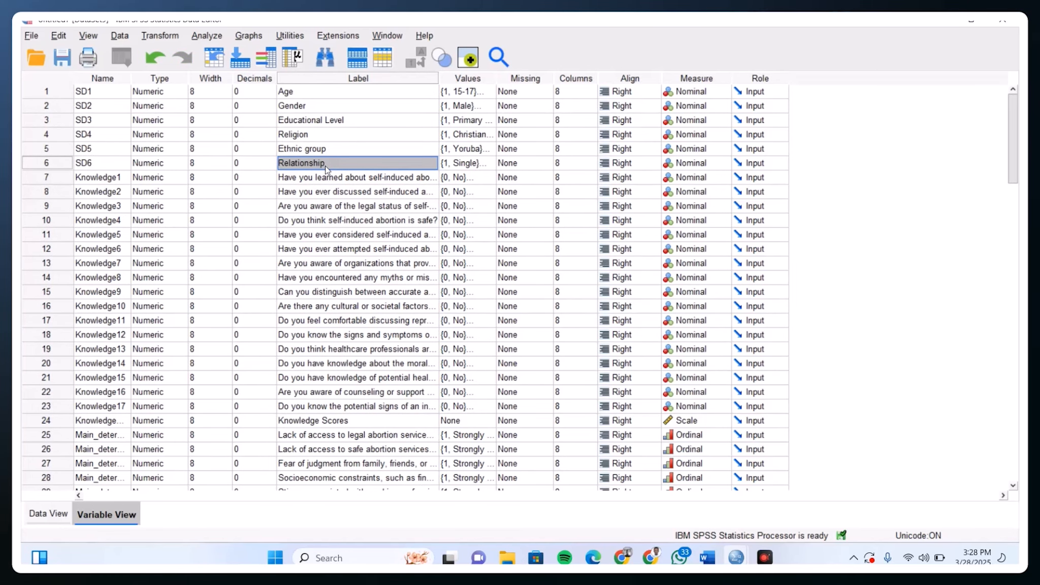
pyautogui.hotkey('ctrl', 'z')
pyautogui.click(310, 192)
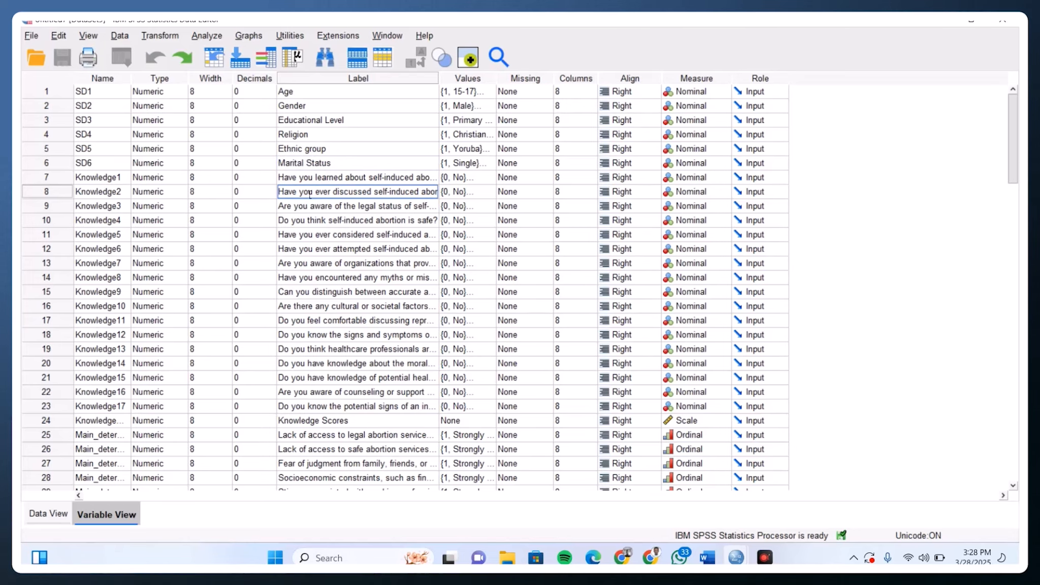
# Copy the SD6 label text "Marital Status" and paste it into the empty Label cell of row 83
pyautogui.scroll(-3, 309, 193)
pyautogui.scroll(3, 309, 193)
pyautogui.click(314, 164)
pyautogui.moveTo(334, 163); pyautogui.dragTo(271, 165)
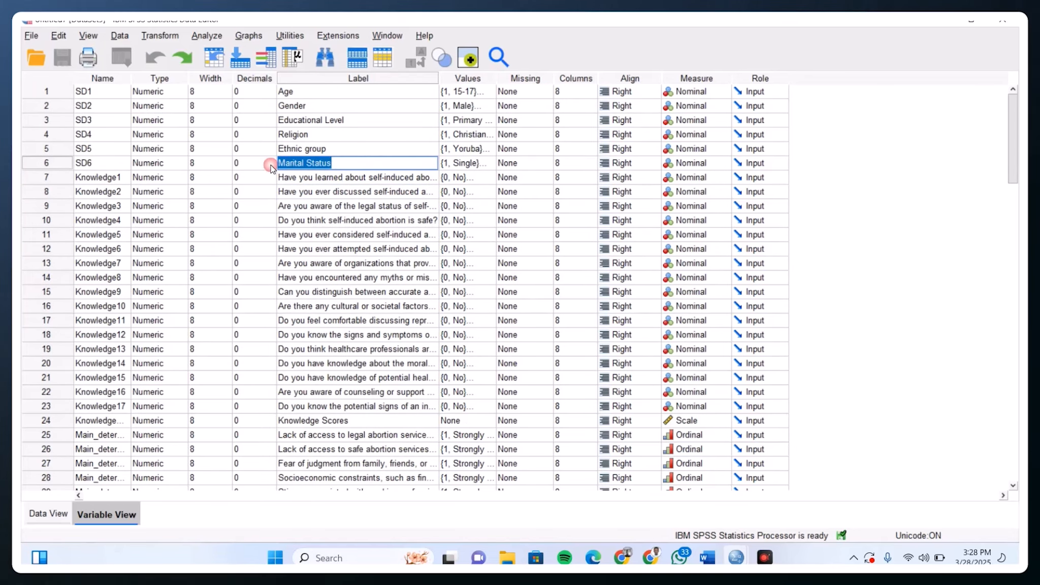
pyautogui.hotkey('ctrl', 'c')
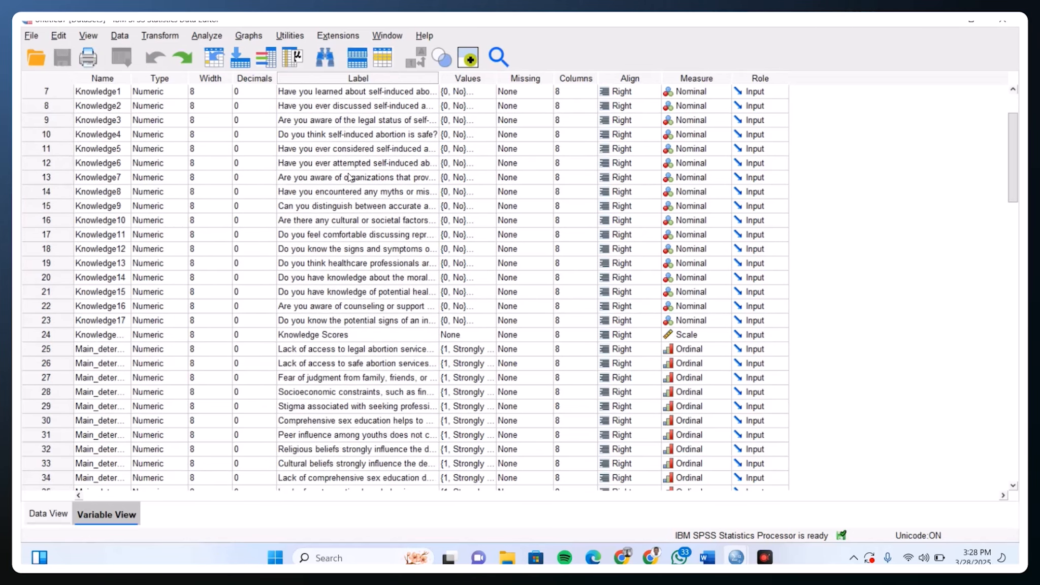
pyautogui.hotkey('ctrl', 'v')
pyautogui.scroll(-20, 331, 218)
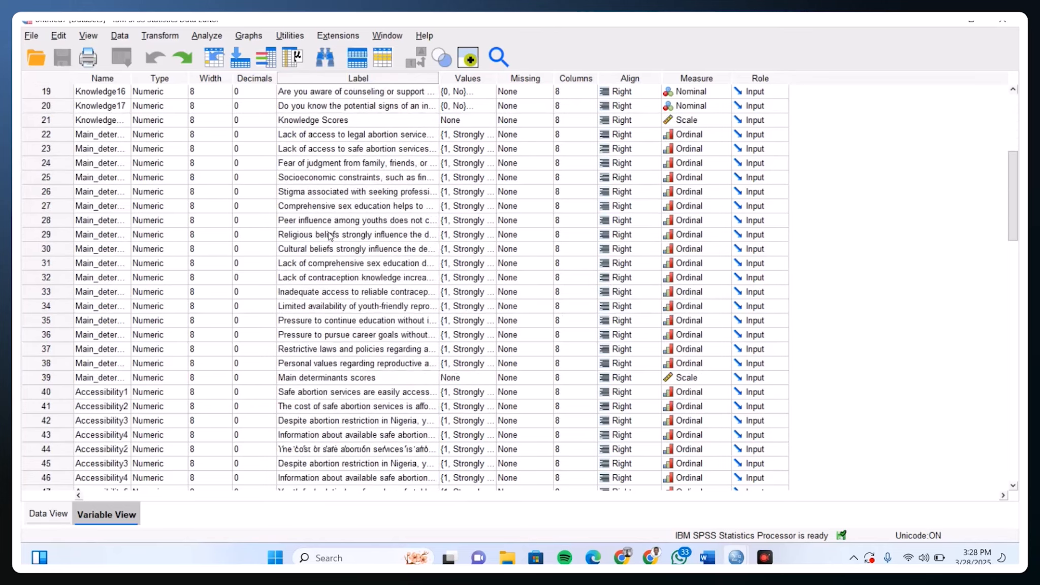
pyautogui.scroll(3, 329, 219)
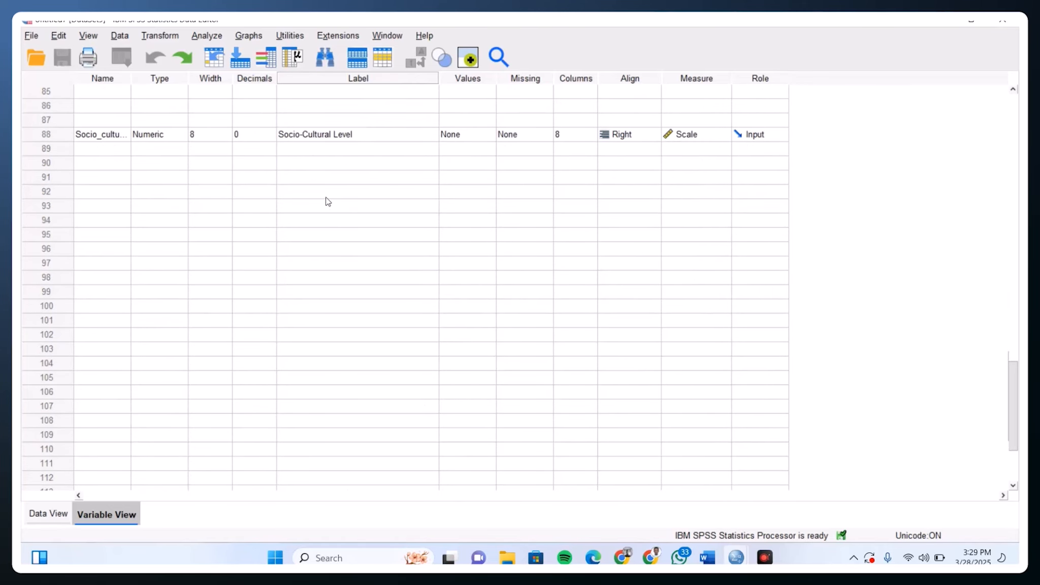
pyautogui.click(324, 235)
pyautogui.click(324, 236)
pyautogui.hotkey('ctrl', 'v')
# Delete the pasted text from the Label cell of row 83
pyautogui.press('BackSpace')
pyautogui.press('BackSpace')
pyautogui.press('BackSpace')
pyautogui.press('BackSpace')
pyautogui.press('BackSpace')
pyautogui.press('BackSpace')
pyautogui.press('BackSpace')
pyautogui.press('BackSpace')
pyautogui.press('BackSpace')
pyautogui.press('BackSpace')
pyautogui.press('BackSpace')
pyautogui.press('BackSpace')
pyautogui.press('BackSpace')
pyautogui.press('BackSpace')
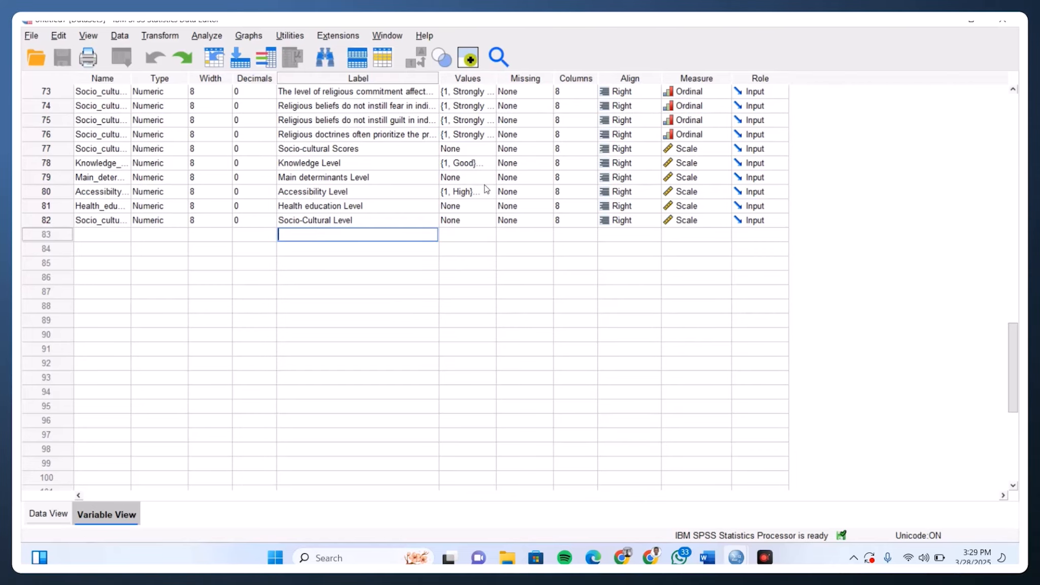
# Cut the label text "Socio-Cultural Level" from row 82 and paste it into the Label cell of row 83
pyautogui.doubleClick(363, 218)
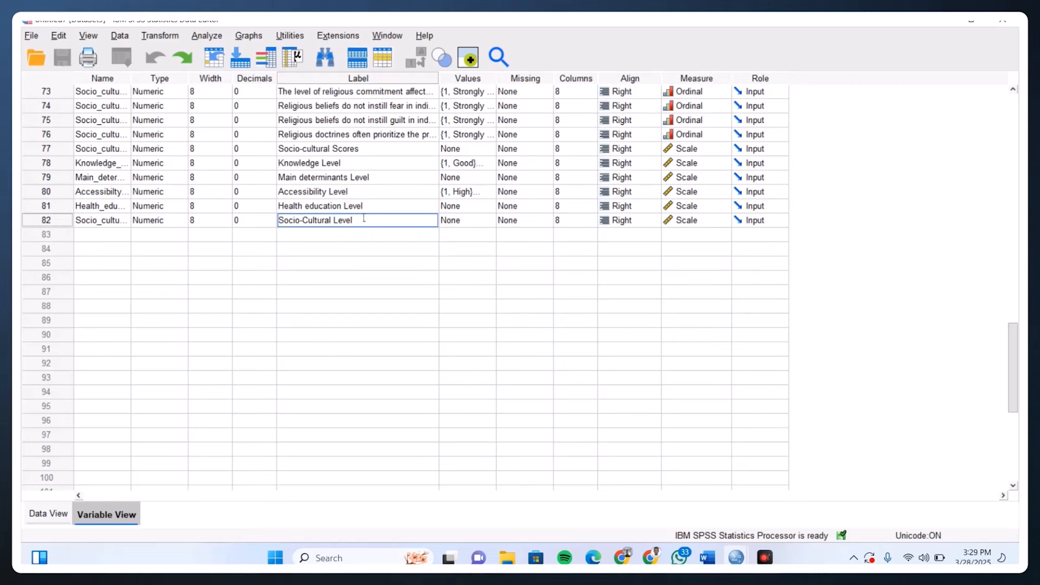
pyautogui.moveTo(364, 218); pyautogui.dragTo(273, 214)
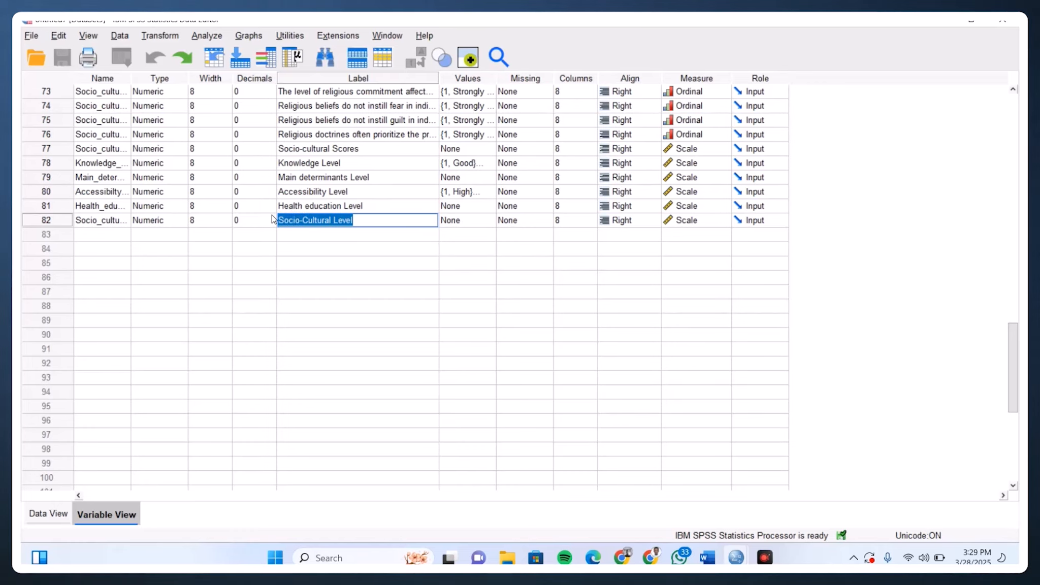
pyautogui.hotkey('ctrl', 'x')
pyautogui.click(291, 234)
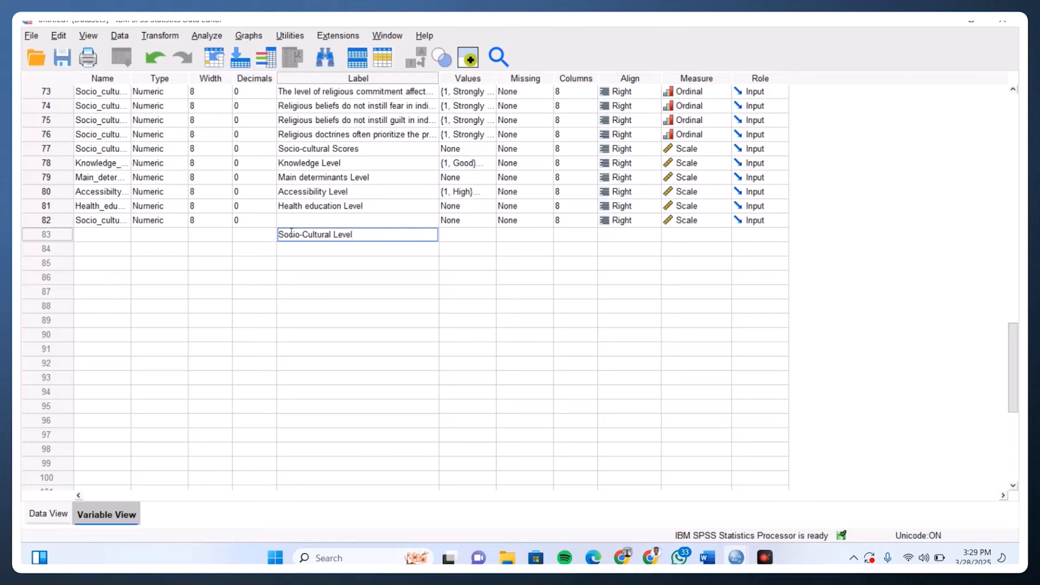
# Undo both the paste in row 83 and the cut of the row 82 label
pyautogui.click(288, 220)
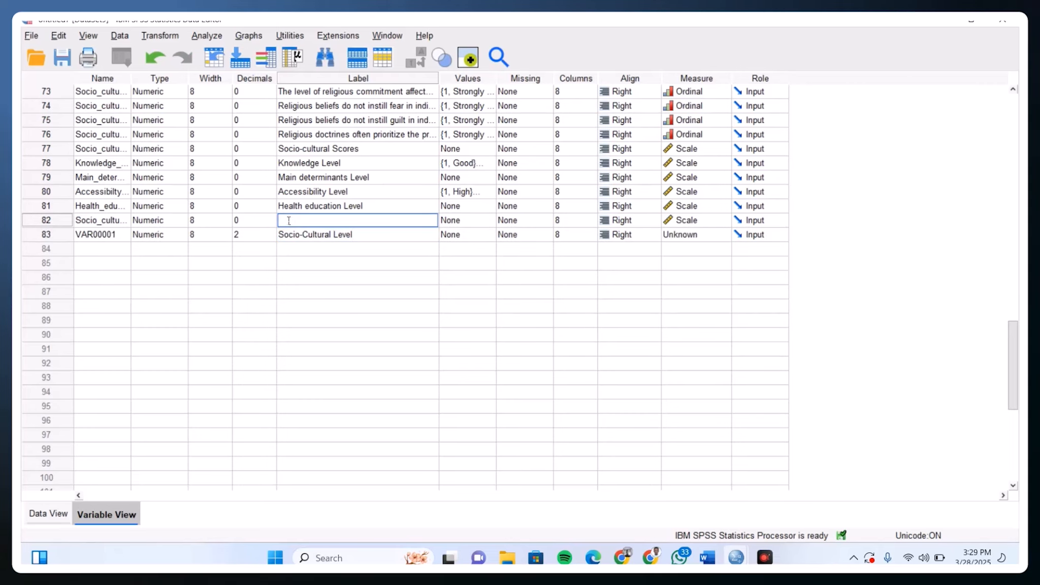
pyautogui.hotkey('ctrl', 'z')
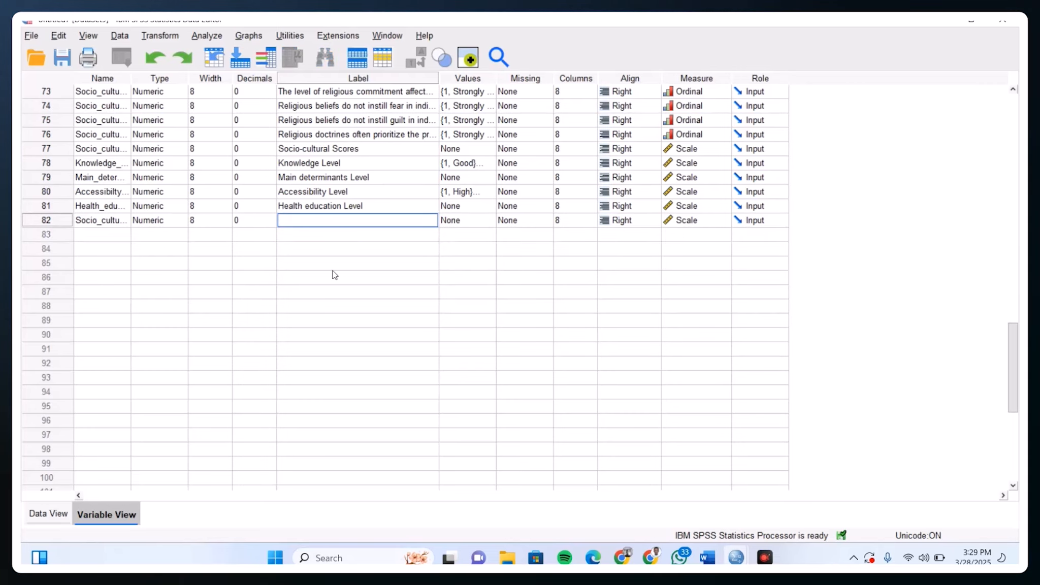
pyautogui.hotkey('ctrl', 'z')
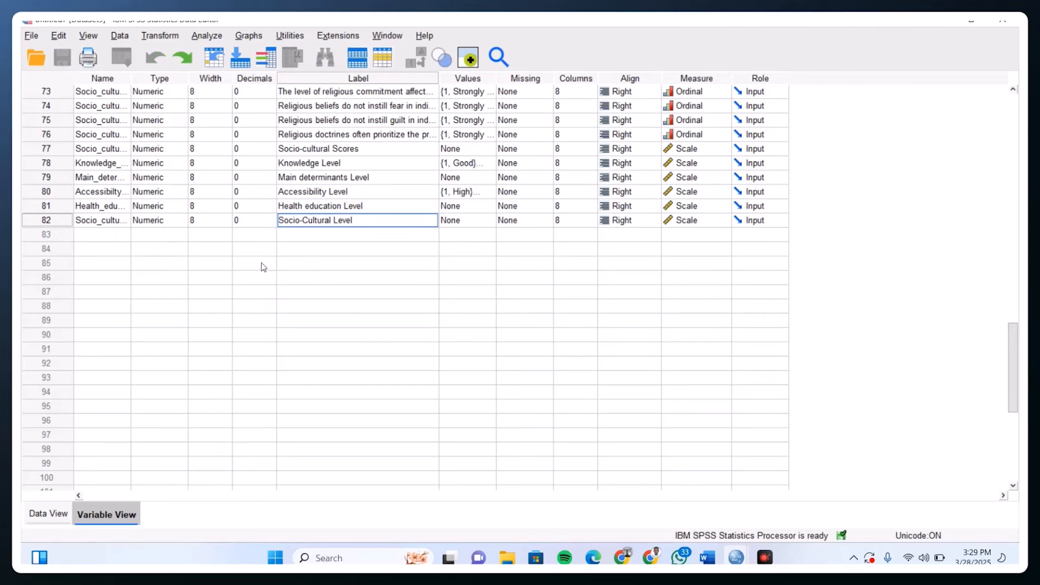
# Create a new variable named Healthworker in row 83
pyautogui.click(79, 246)
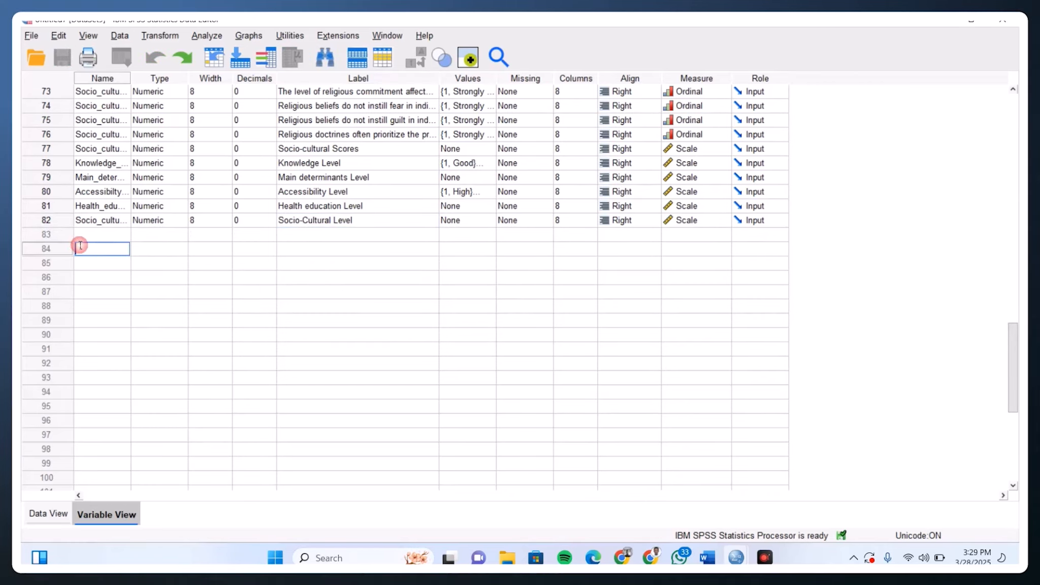
pyautogui.click(81, 234)
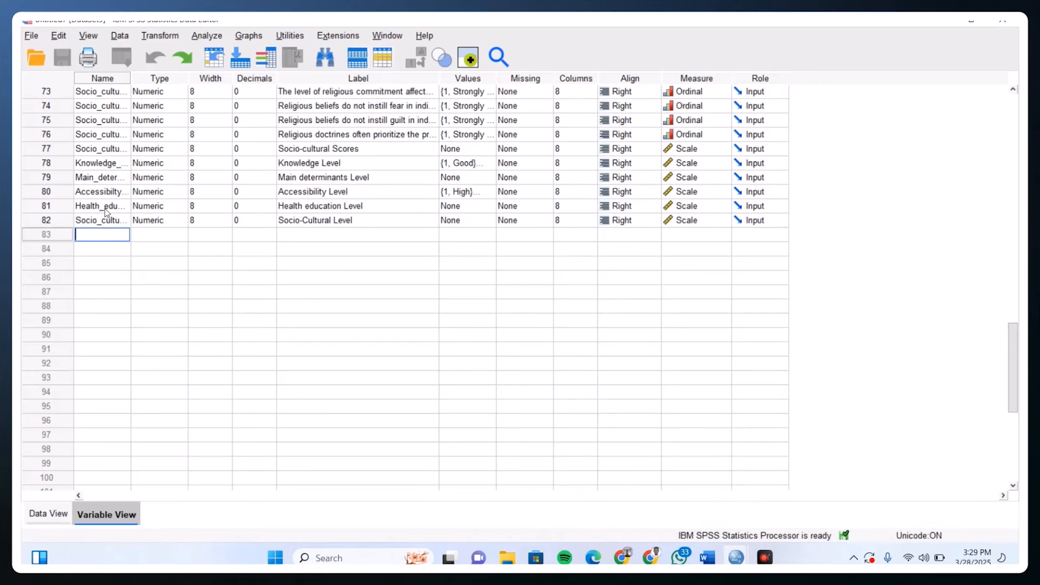
pyautogui.click(100, 239)
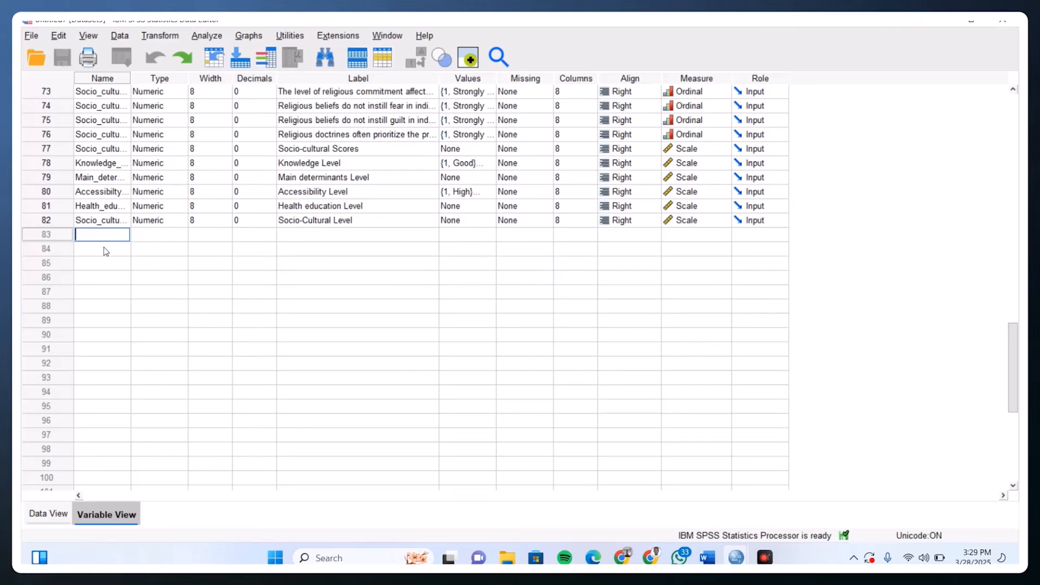
pyautogui.write('Healthworker')
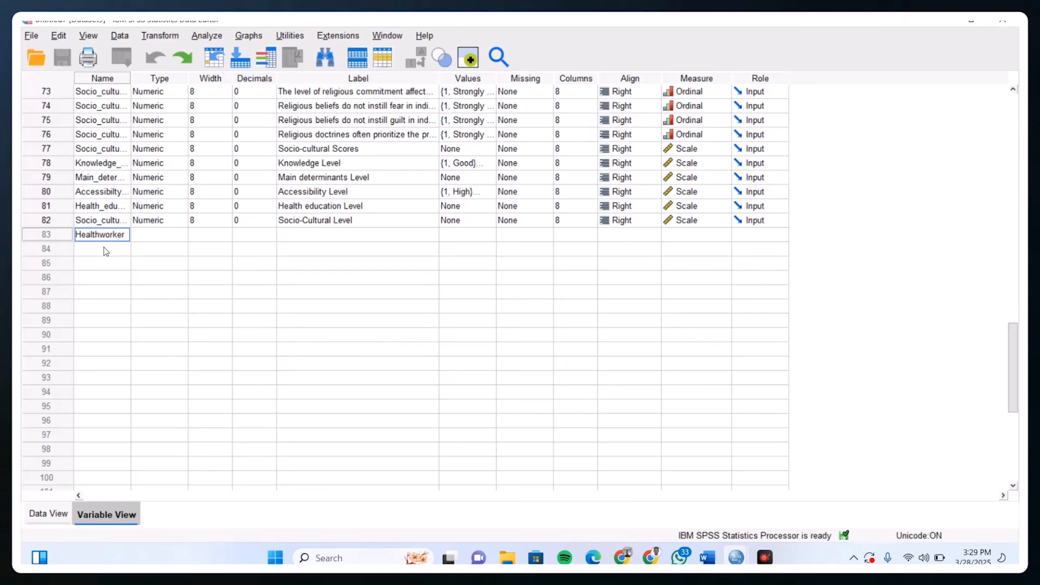
pyautogui.press('Return')
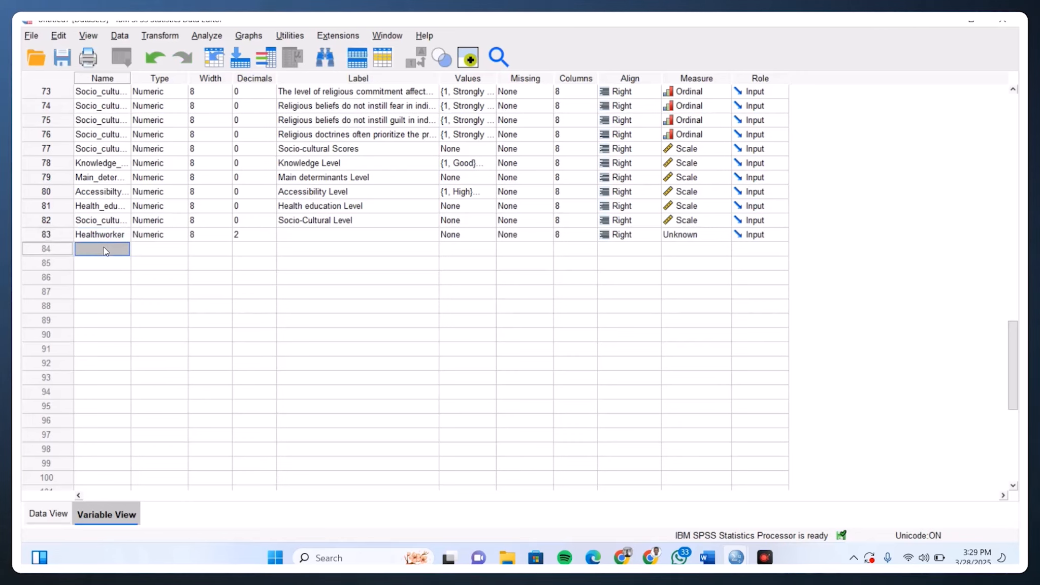
# Copy the Healthworker variable and paste it into rows 84 to 92 as 9 new variables named Healthworker, numbered from 1
pyautogui.click(48, 235)
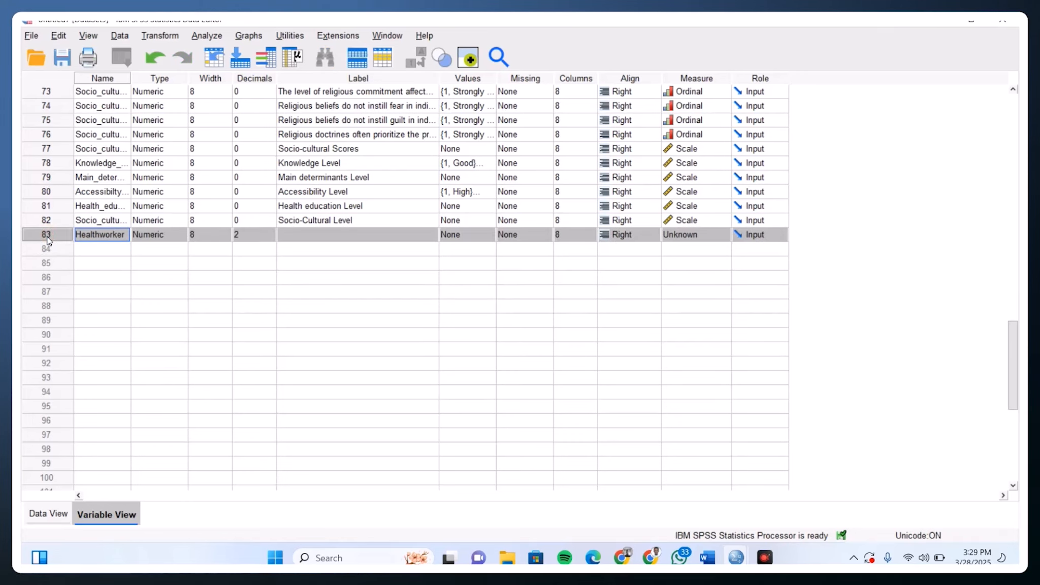
pyautogui.rightClick(49, 239)
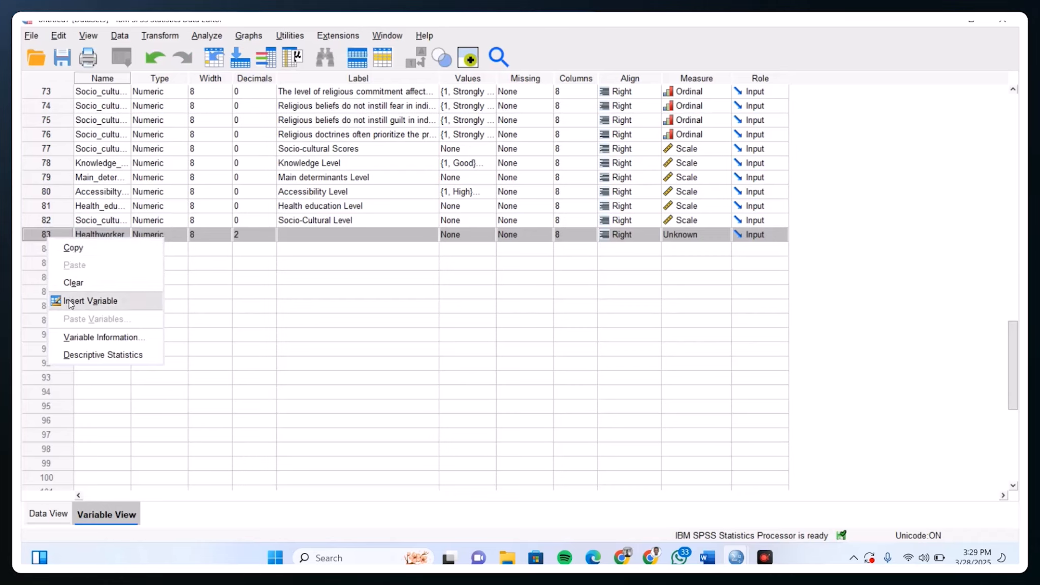
pyautogui.click(56, 248)
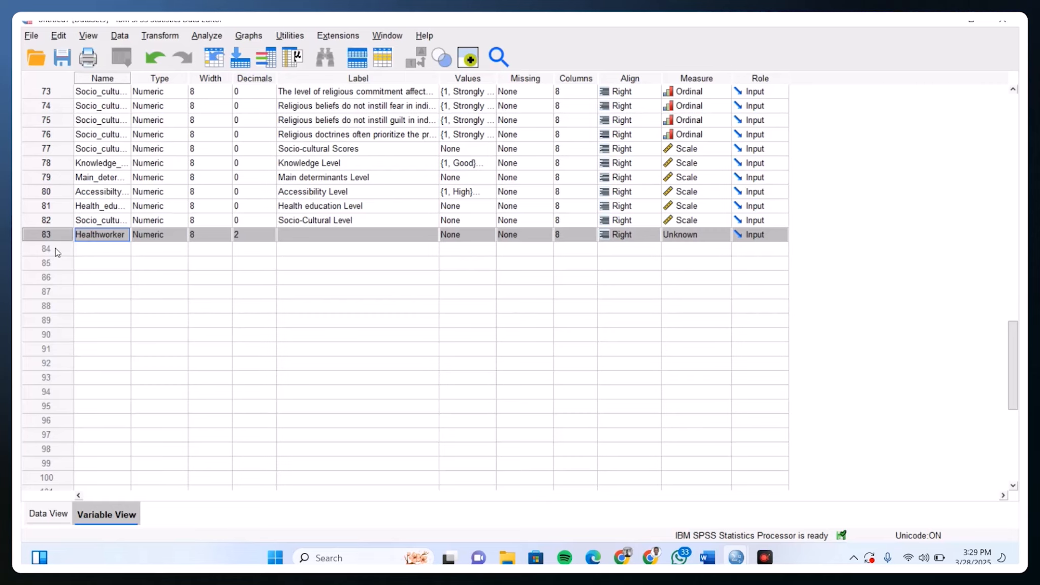
pyautogui.click(55, 248)
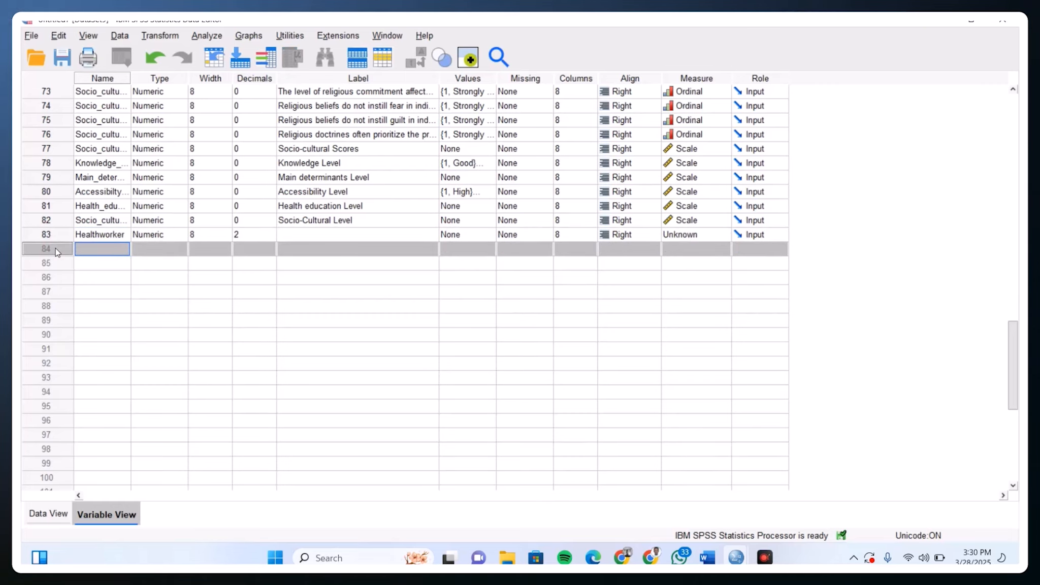
pyautogui.moveTo(55, 248); pyautogui.dragTo(40, 368)
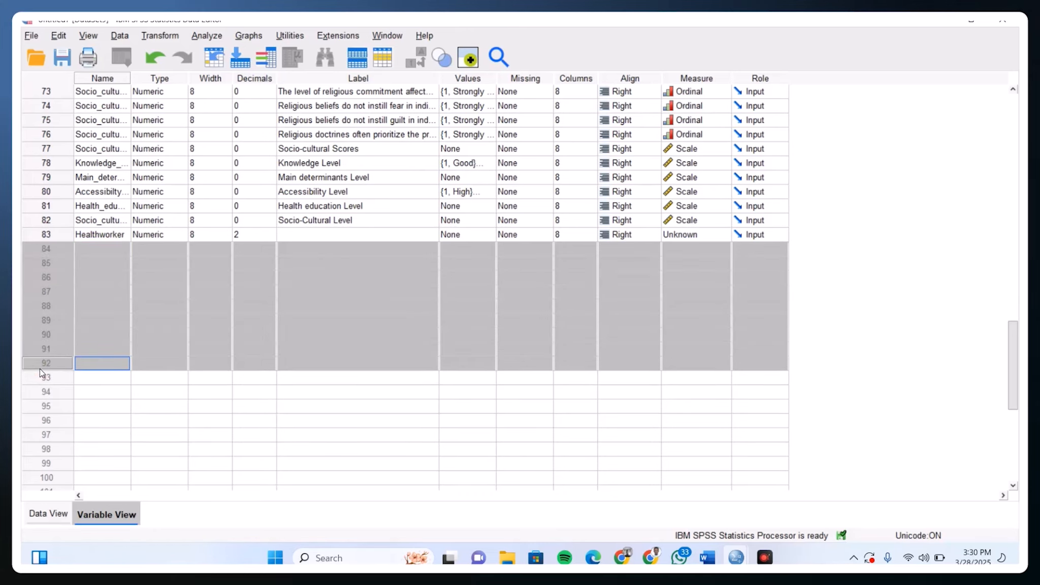
pyautogui.rightClick(40, 368)
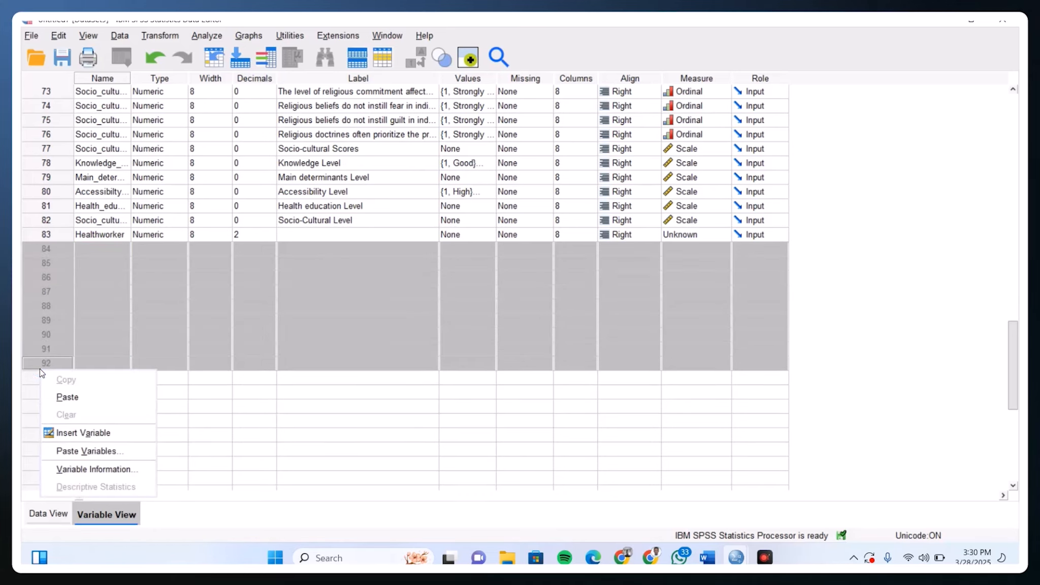
pyautogui.click(90, 451)
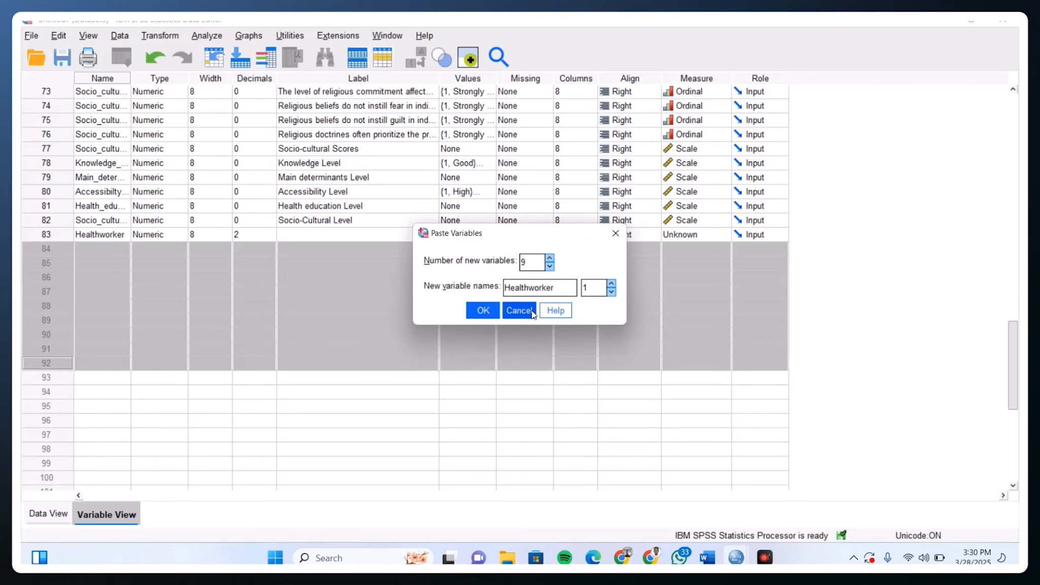
pyautogui.click(477, 314)
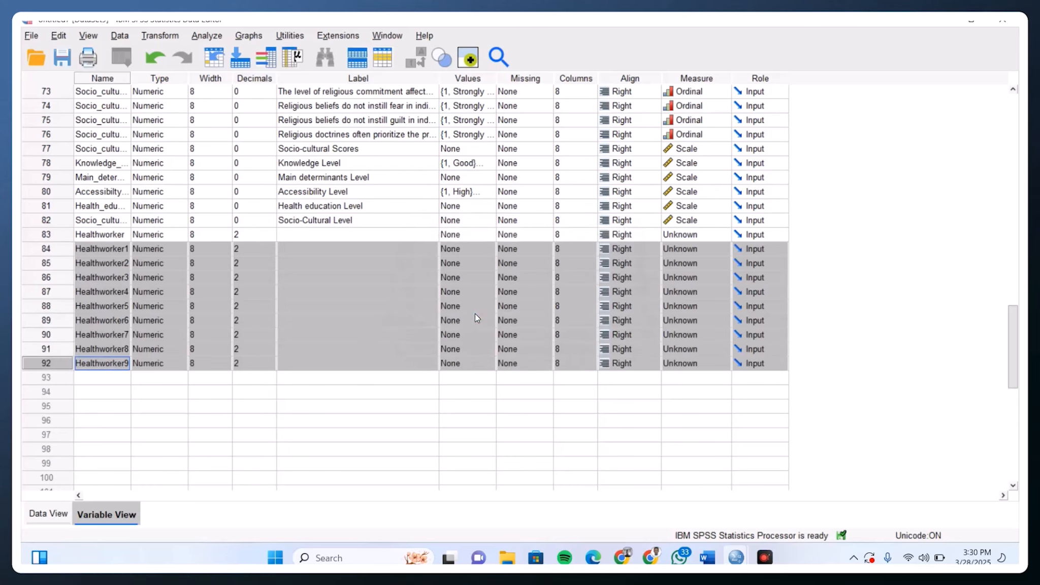
# Clear the Healthworker variables in rows 83 to 92
pyautogui.click(165, 391)
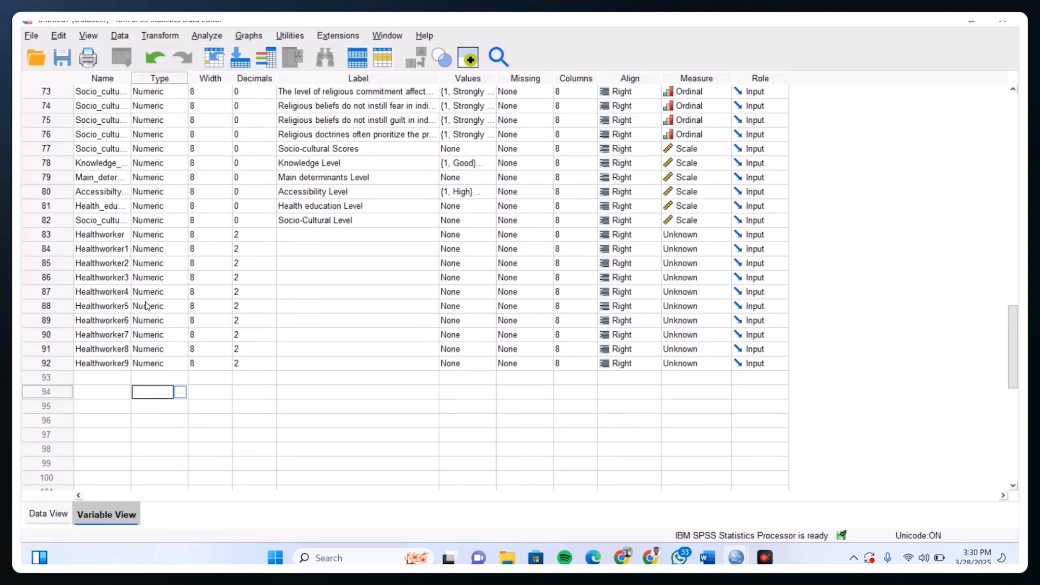
pyautogui.click(80, 364)
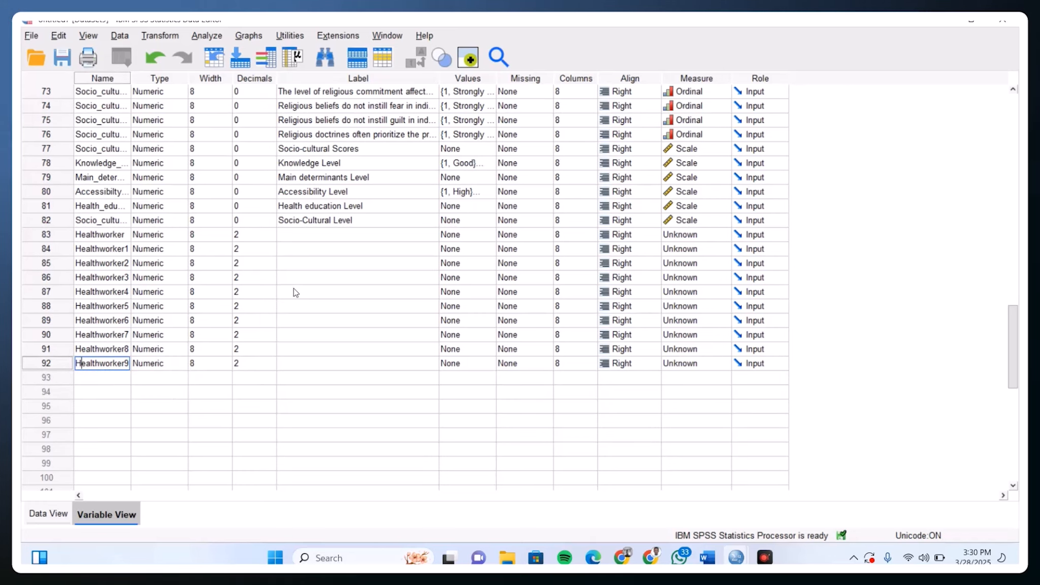
pyautogui.click(54, 377)
pyautogui.click(54, 369)
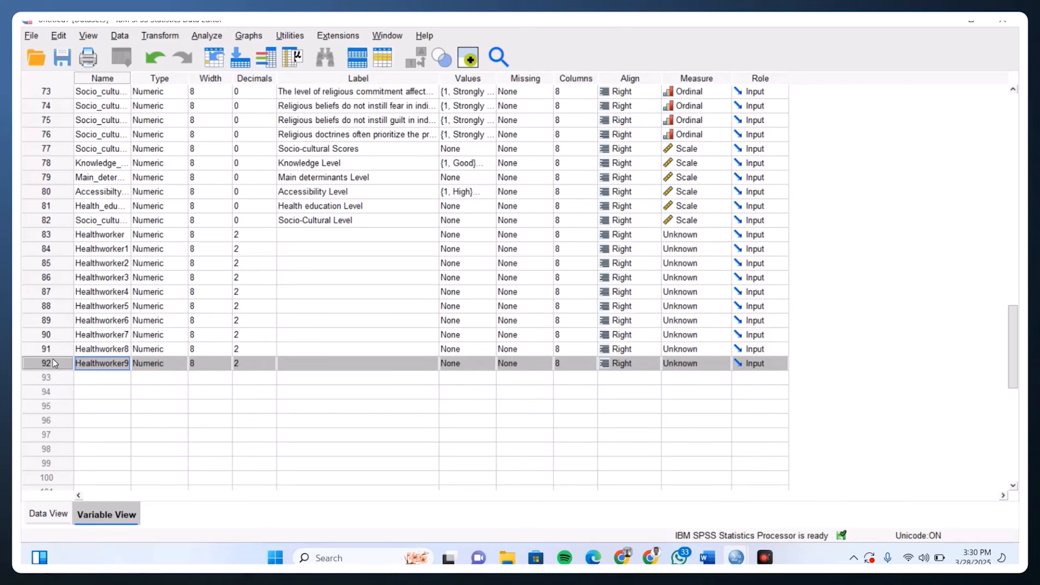
pyautogui.moveTo(53, 363)
pyautogui.mouseDown()
pyautogui.moveTo(74, 238)
pyautogui.moveTo(63, 235)
pyautogui.mouseUp()
pyautogui.rightClick(62, 234)
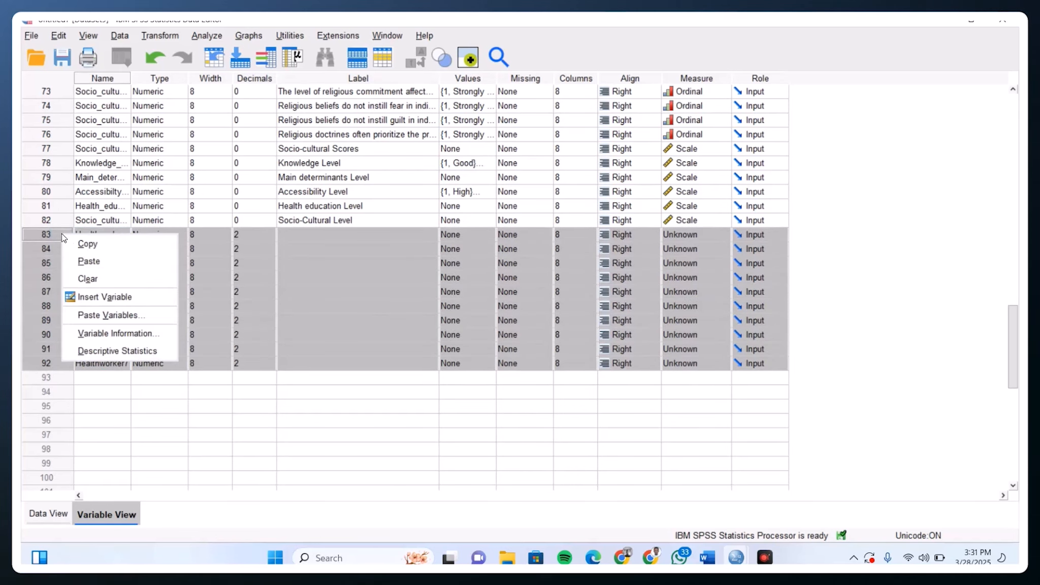
pyautogui.click(116, 277)
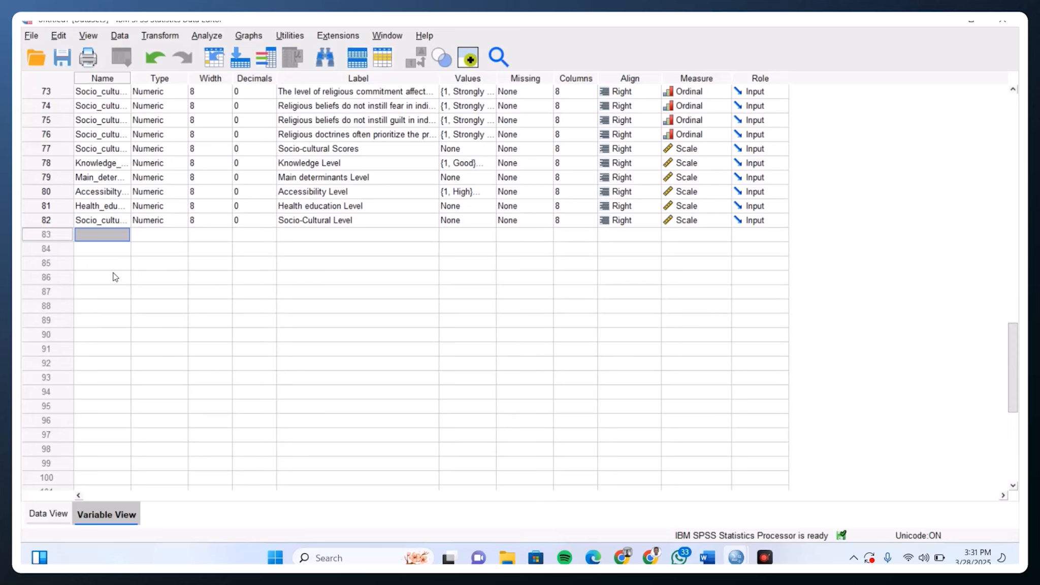
pyautogui.click(165, 277)
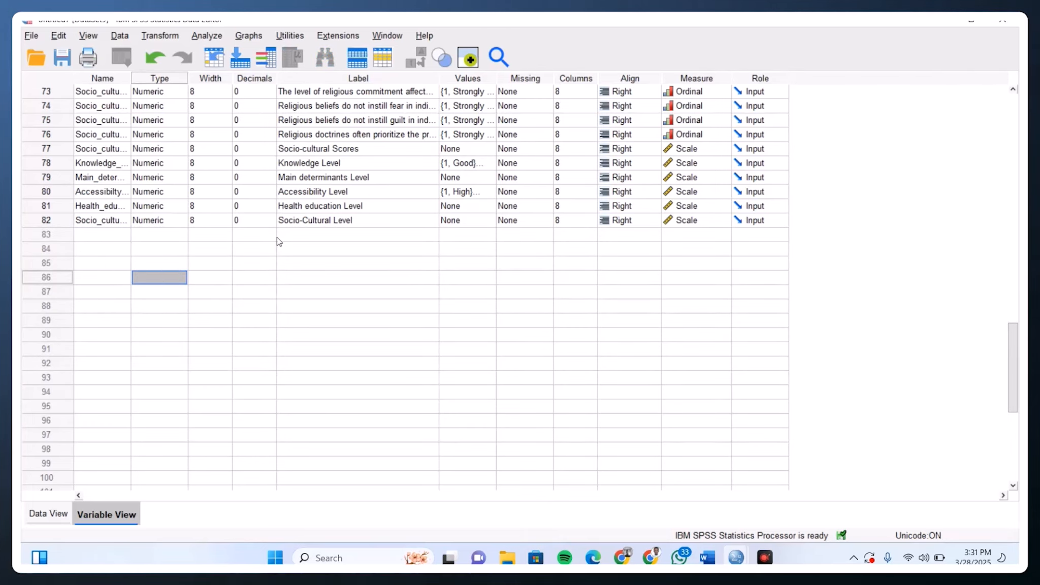
# Switch from Variable View to Data View and browse the case rows
pyautogui.scroll(13, 274, 240)
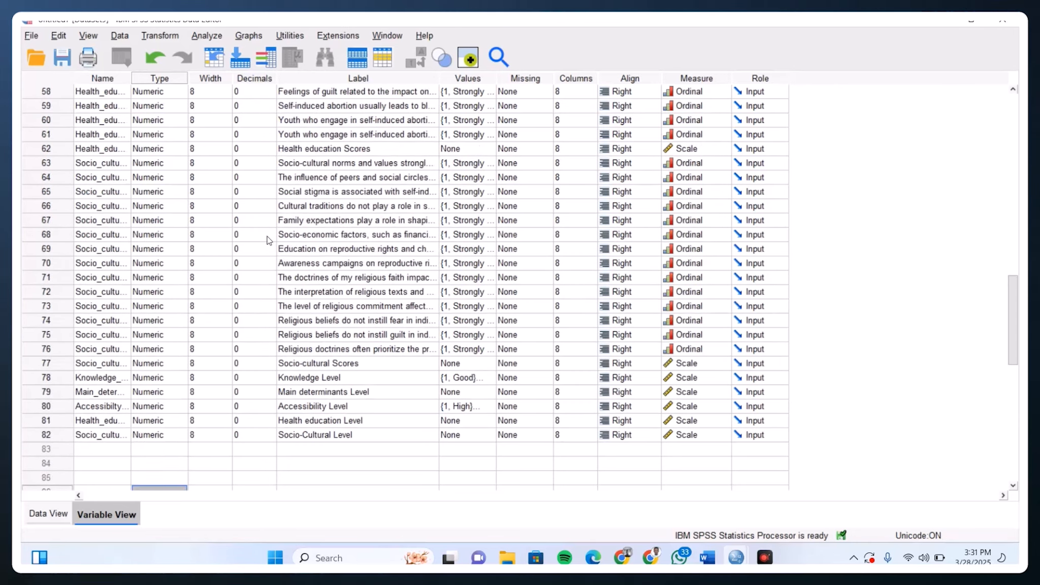
pyautogui.scroll(11, 269, 241)
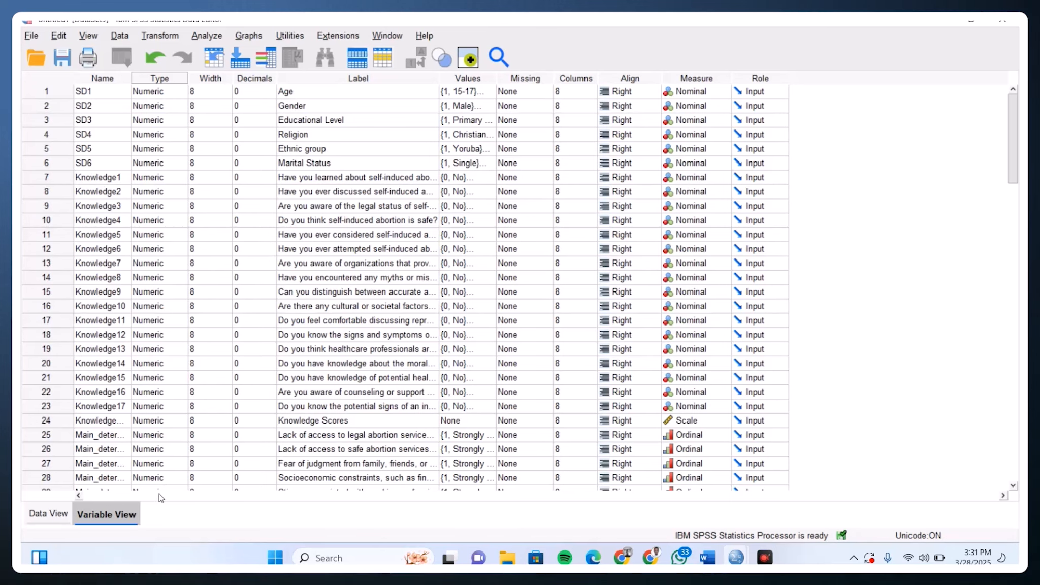
pyautogui.hotkey('ctrl', 't')
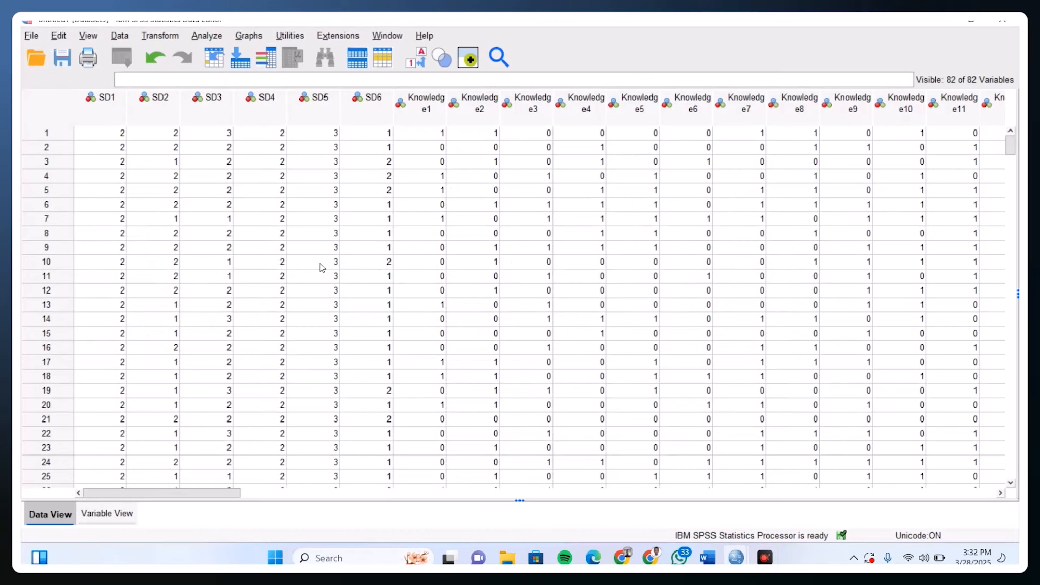
pyautogui.scroll(-17, 474, 301)
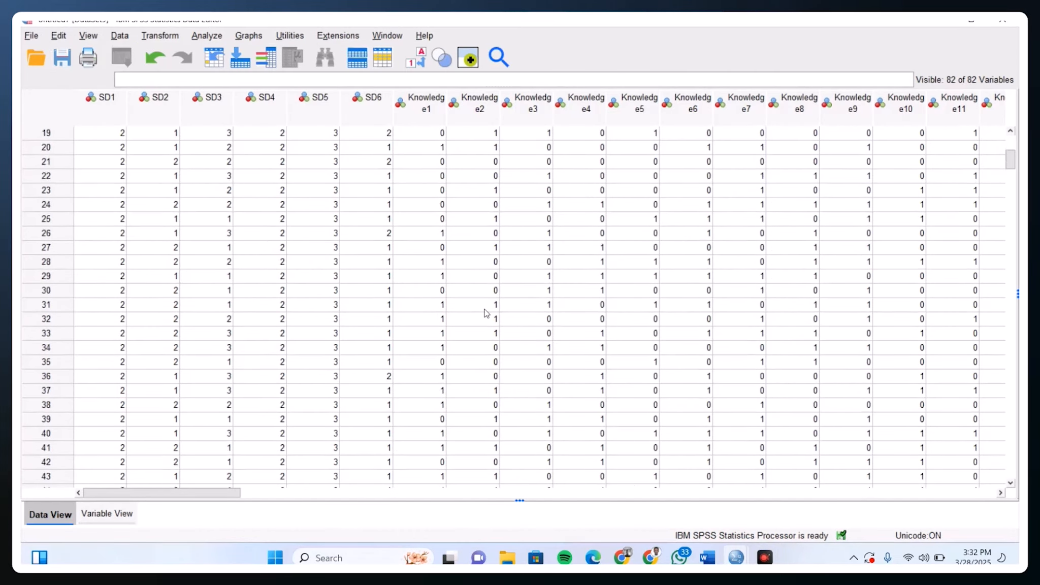
pyautogui.scroll(17, 474, 301)
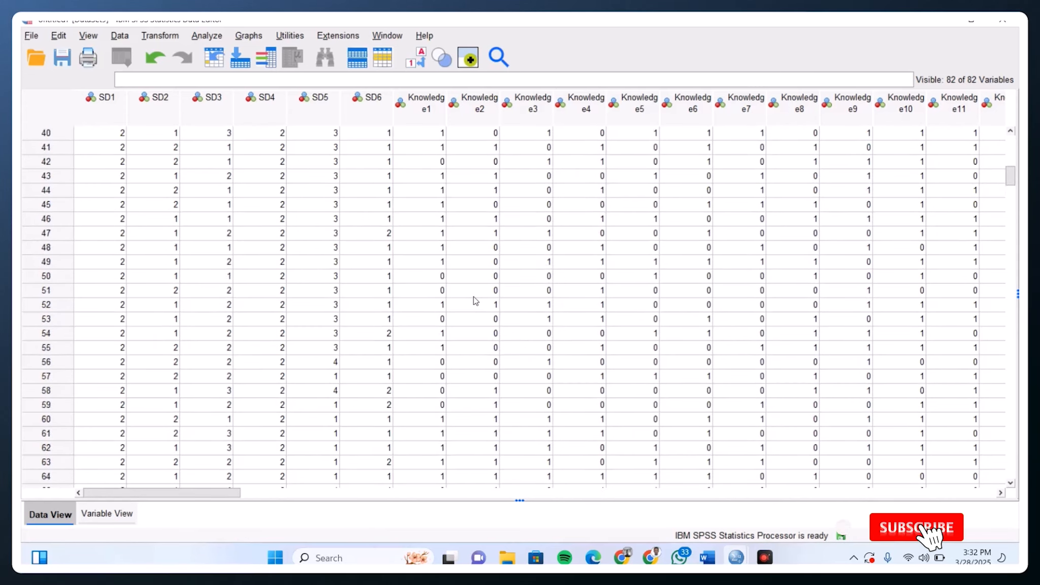